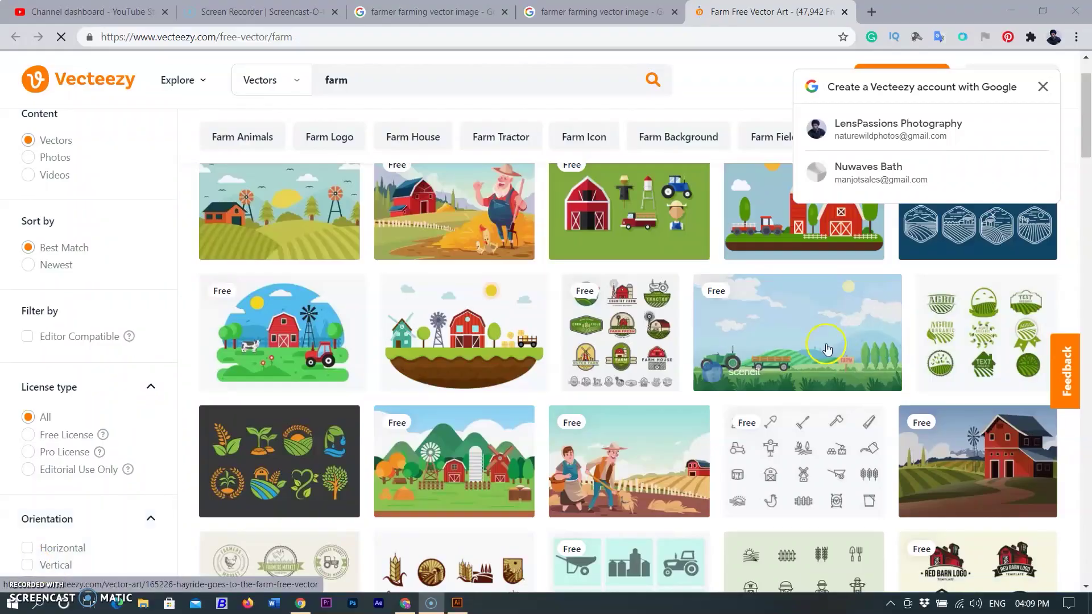
Step: Download the Hayride Goes To The Farm vector from Vecteezy under the Free License
click(1047, 87)
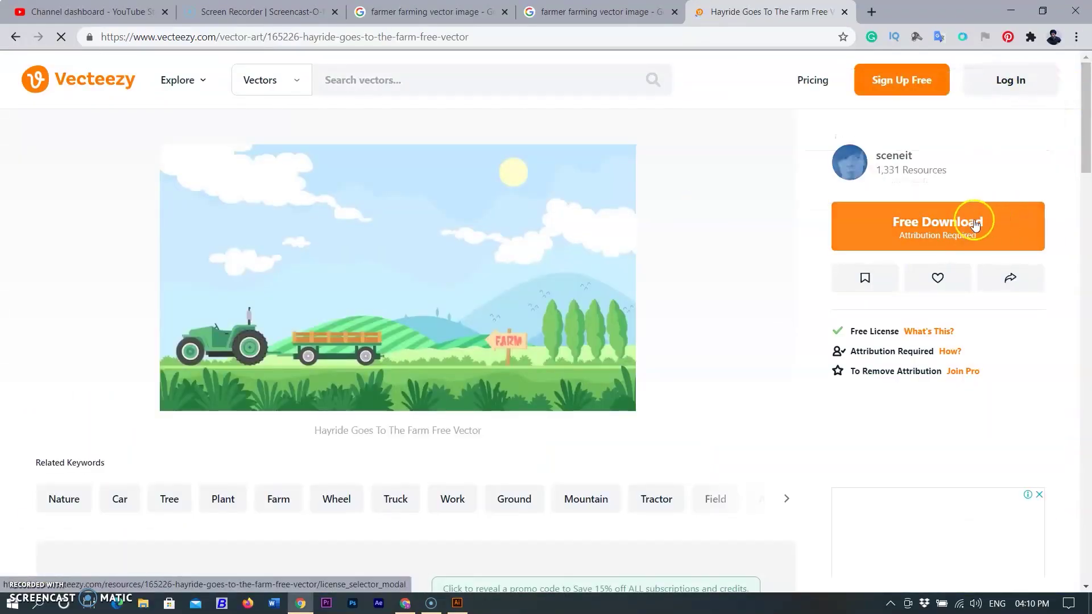
click(970, 219)
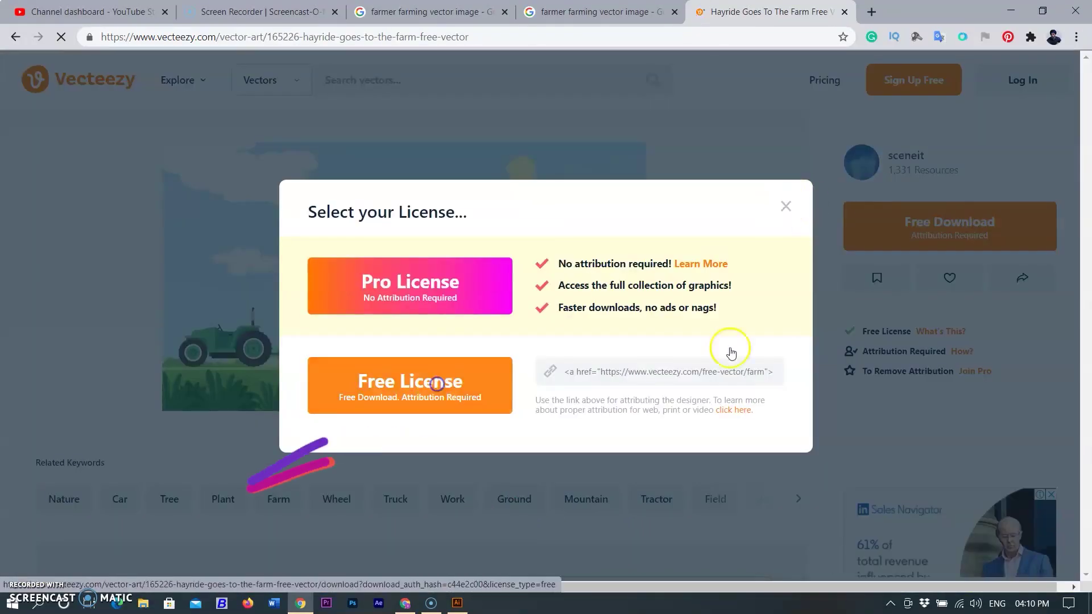
click(449, 385)
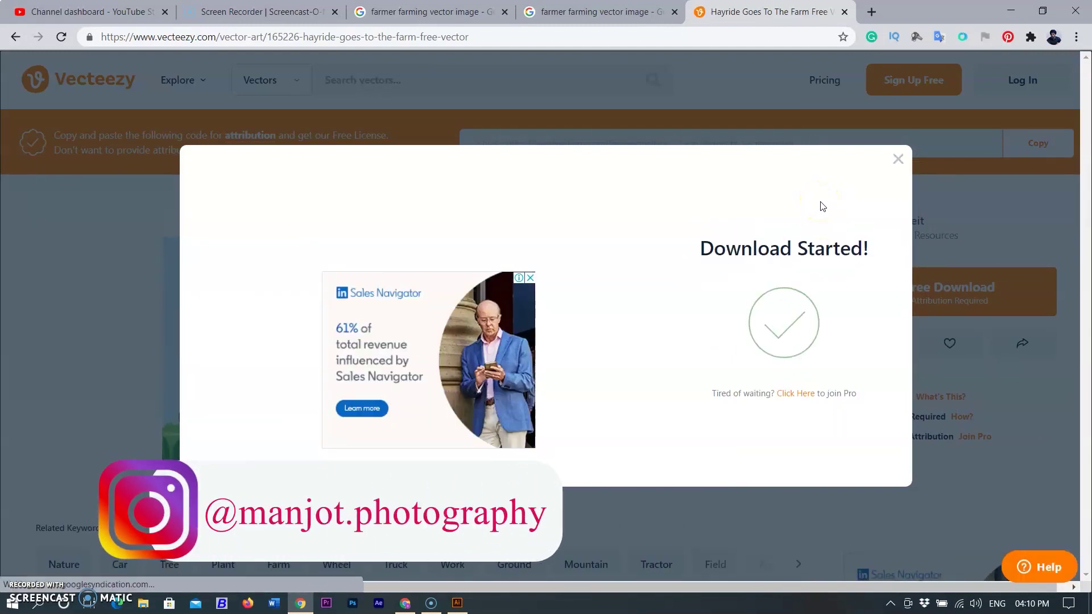
click(897, 139)
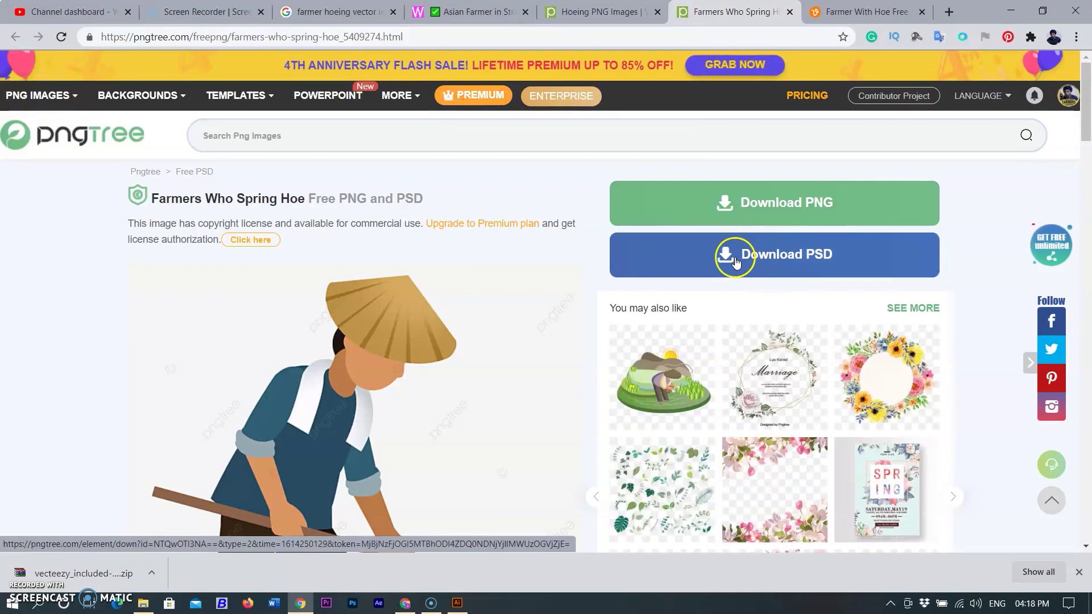
Step: Download the Farmers Who Spring Hoe image from Pngtree as a PNG using the free download option
click(735, 262)
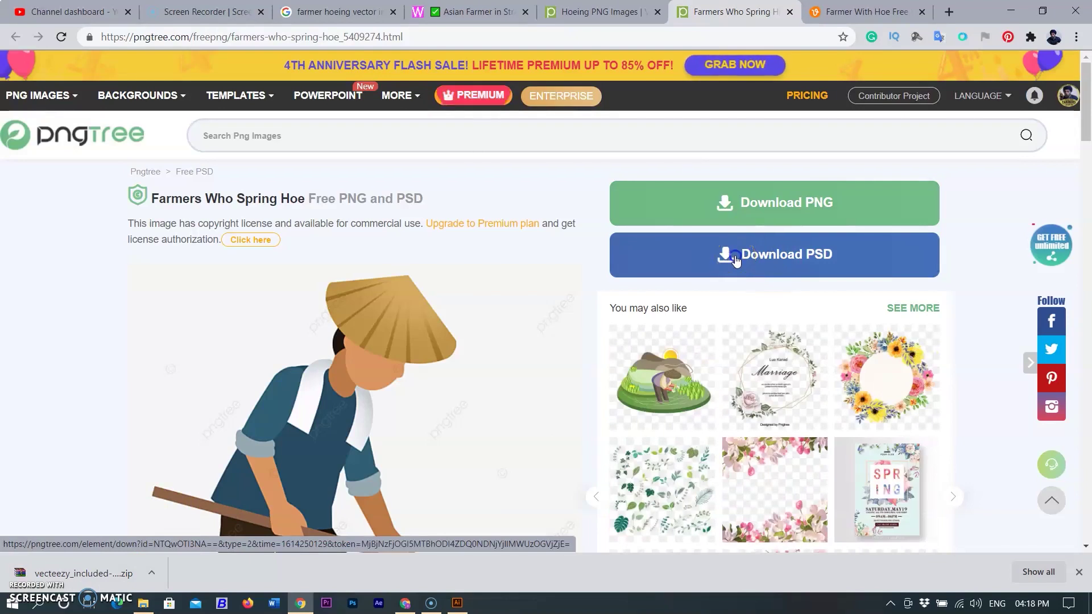
click(732, 180)
click(814, 200)
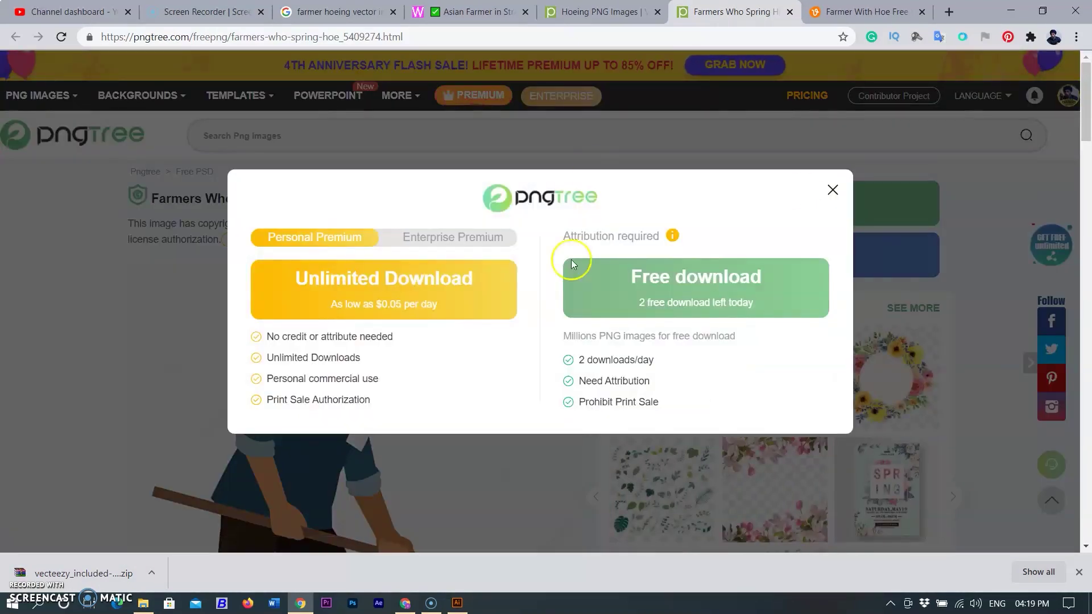
click(699, 290)
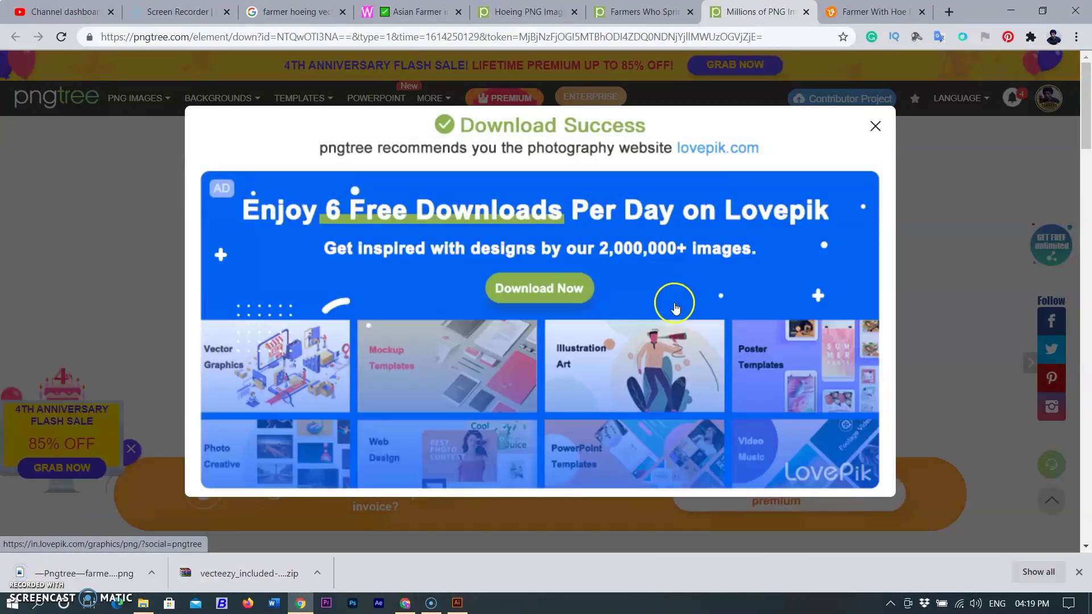
click(874, 126)
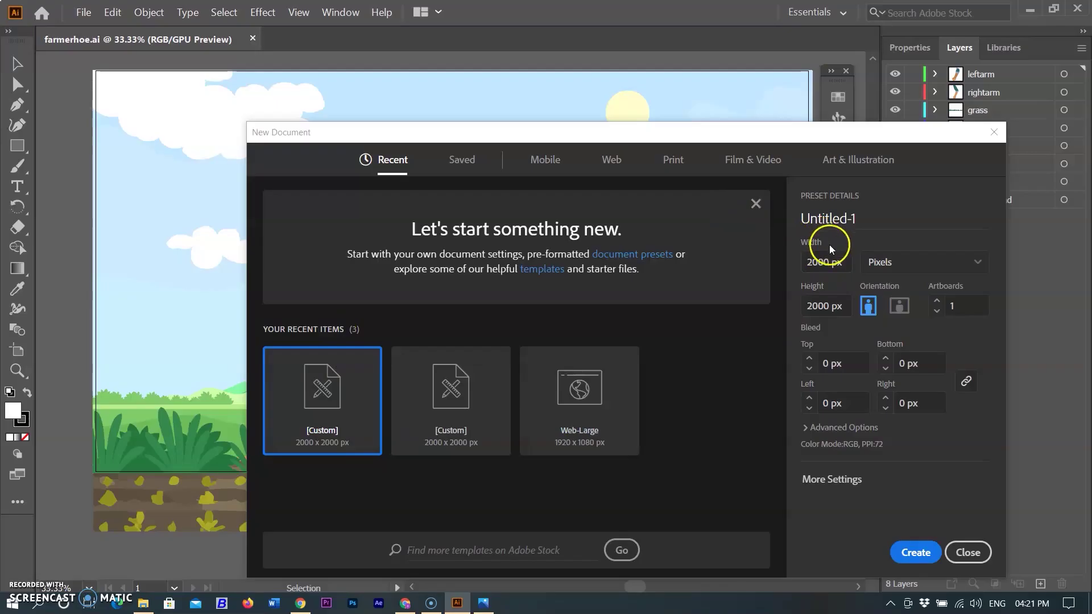
Step: Create a new Illustrator document with a width of 1920 px
click(849, 267)
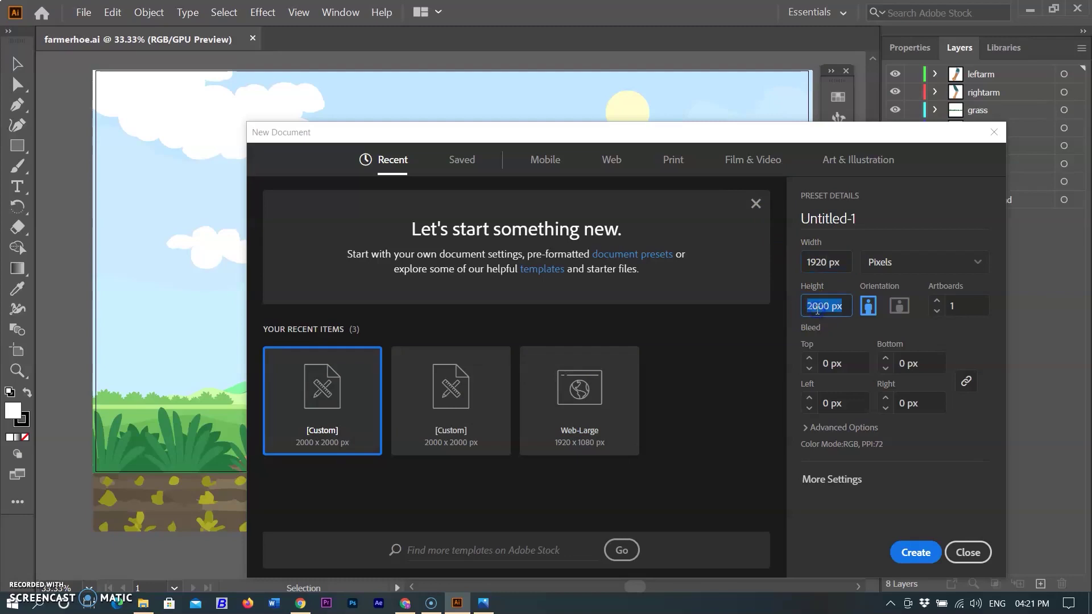
key(Return)
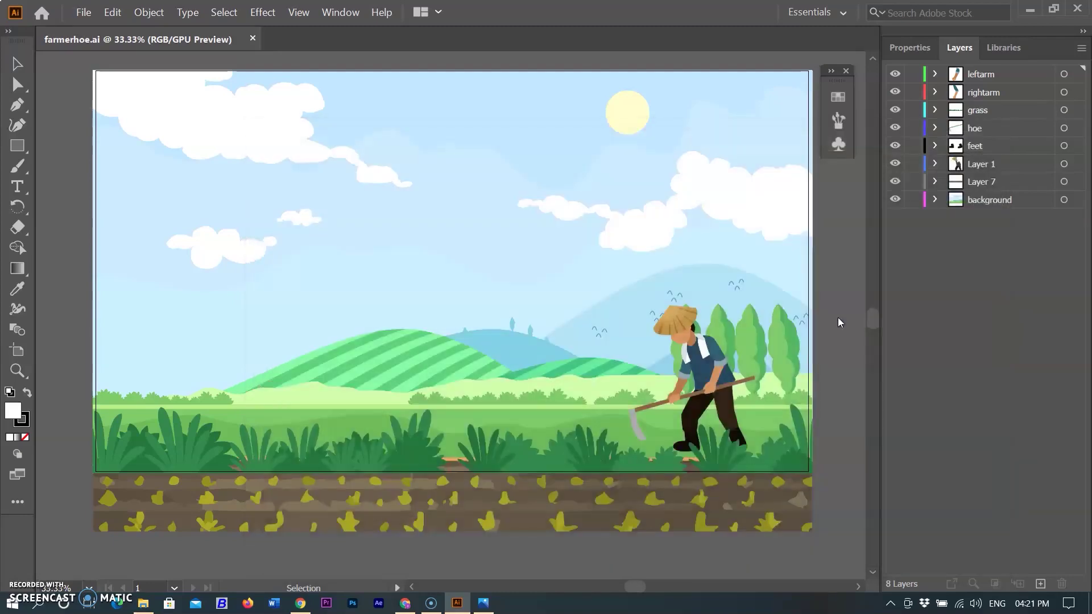
Step: Open Hayride Goes To The Farm Free Vector.eps from the vectorimages folder on drive F, retaining 9-slice scaling for symbols
click(83, 13)
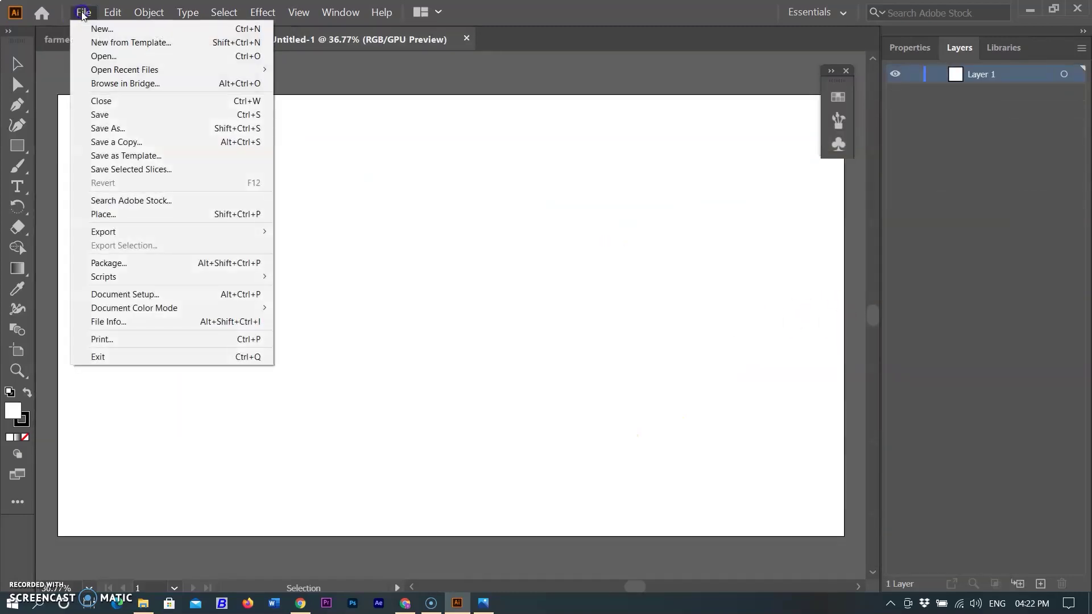
click(100, 57)
click(139, 333)
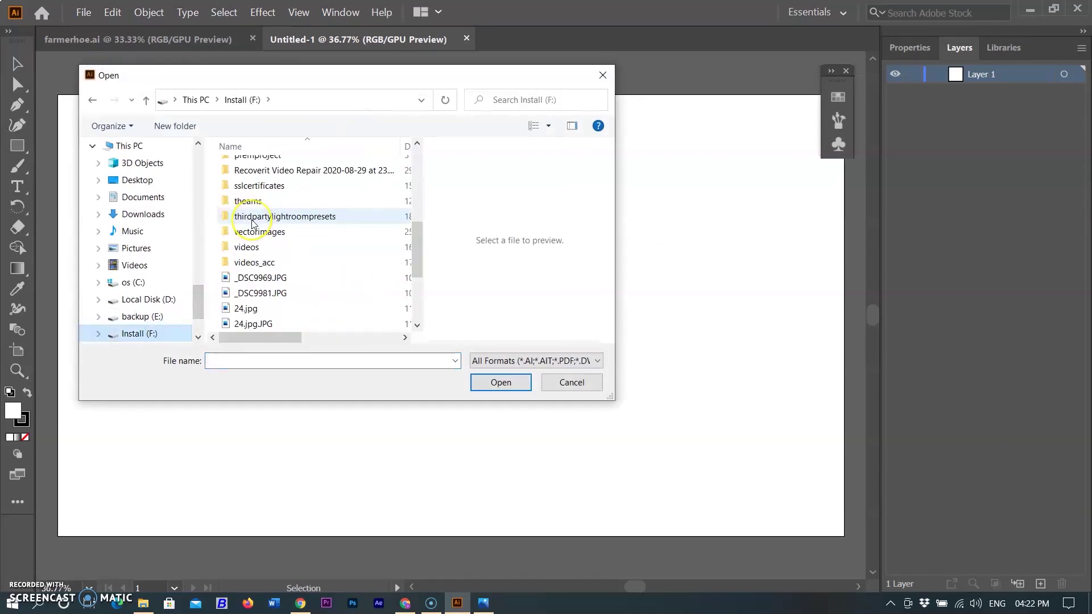
double_click(256, 229)
double_click(253, 188)
click(300, 167)
click(501, 382)
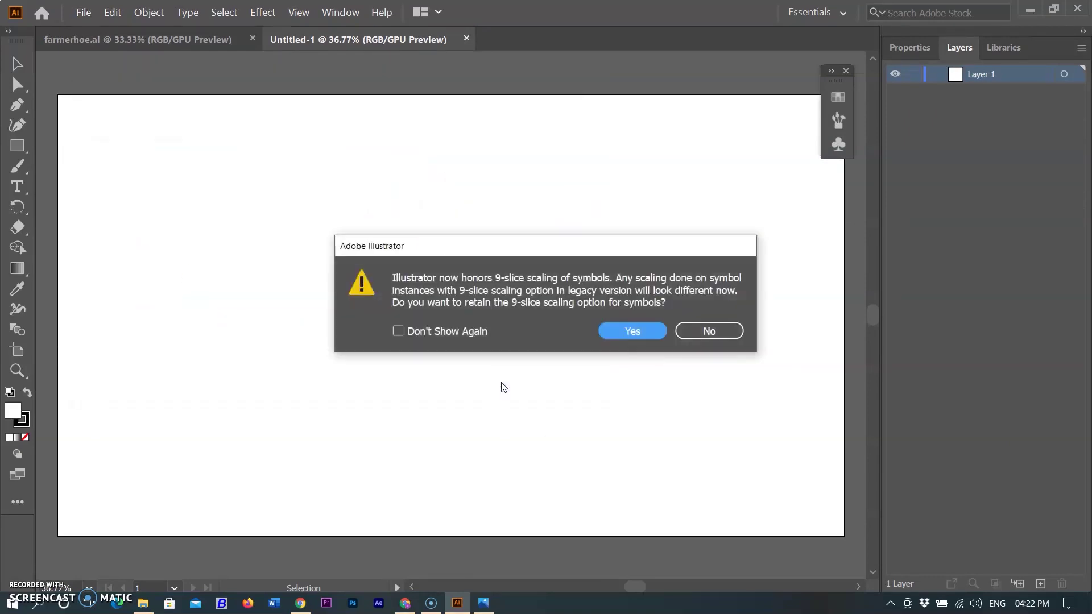
click(637, 335)
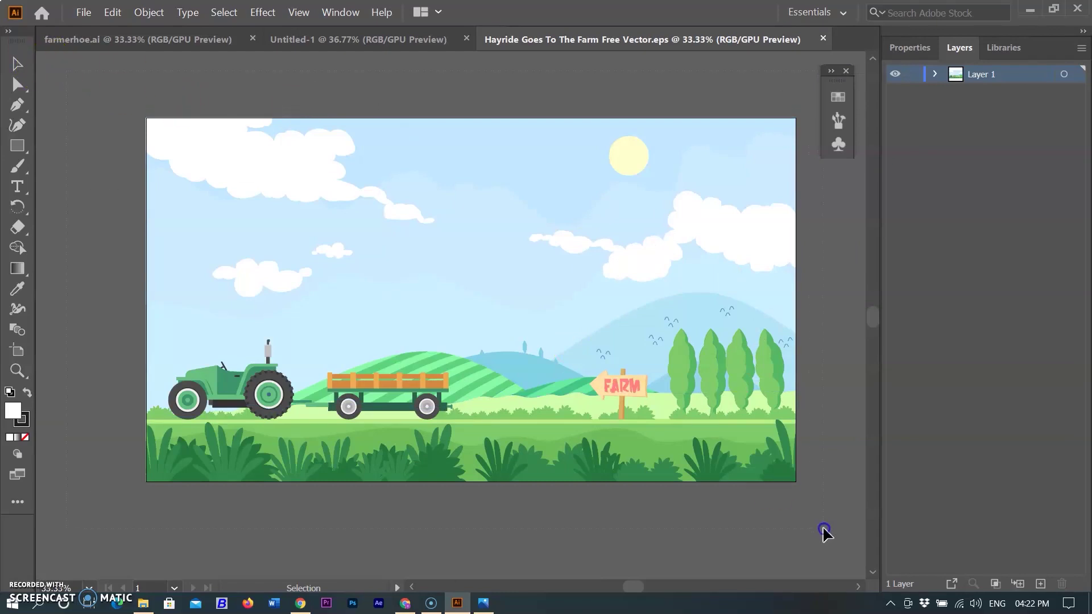
Step: Copy all the farm scene artwork and paste it into the Untitled-1 document
key(ctrl+a)
key(ctrl+c)
click(375, 39)
click(150, 39)
click(299, 39)
key(ctrl+v)
key(v)
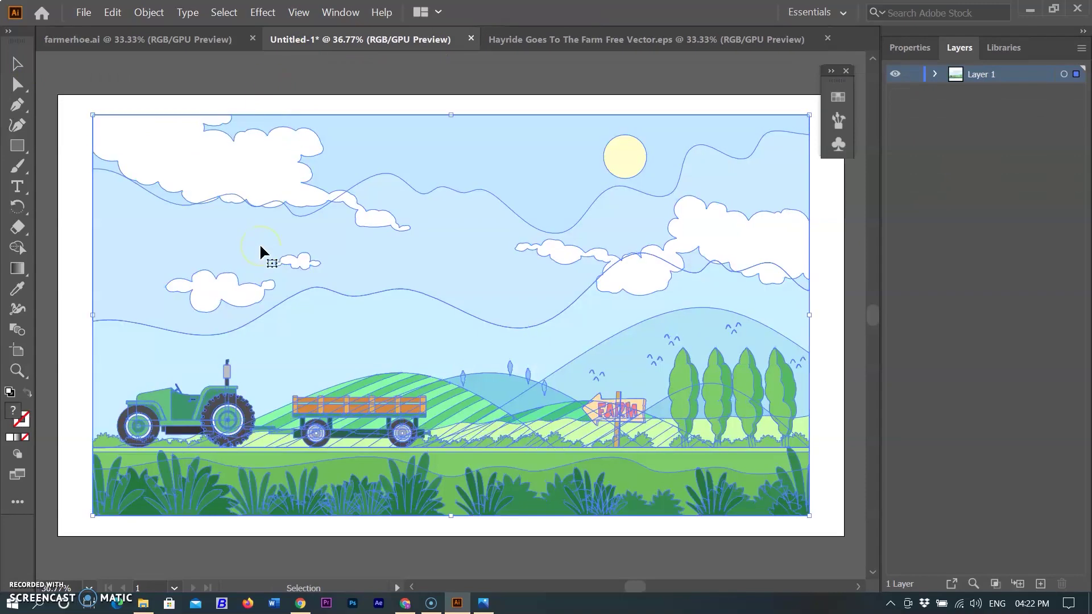
Step: Enlarge the pasted farm scene from opposite corners so it fills the whole artboard, and deselect it
drag(809, 516, 842, 533)
drag(93, 115, 58, 95)
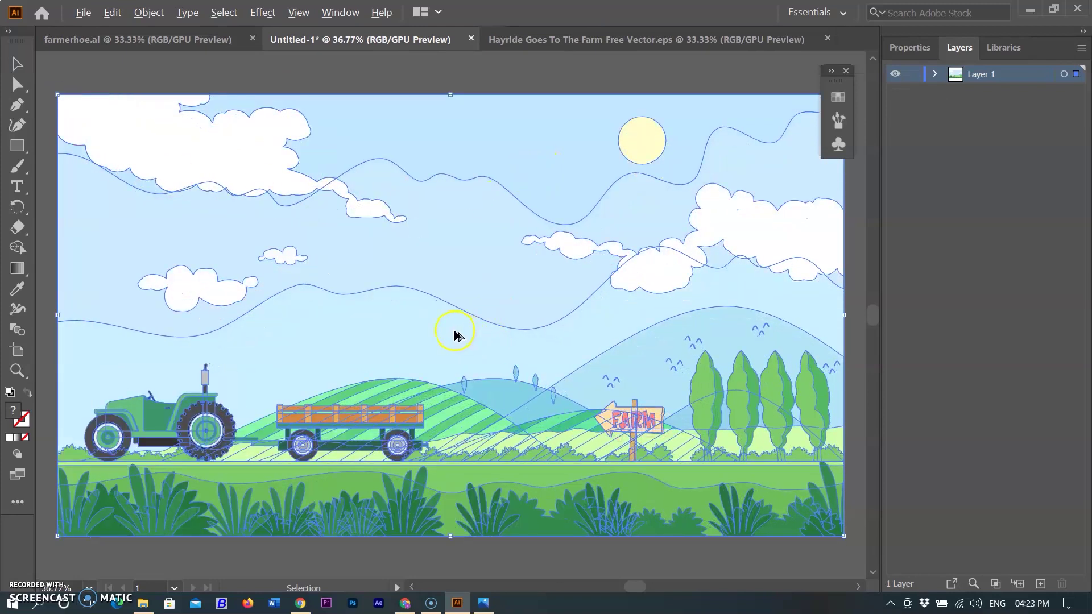
scroll(456, 335, down, 2)
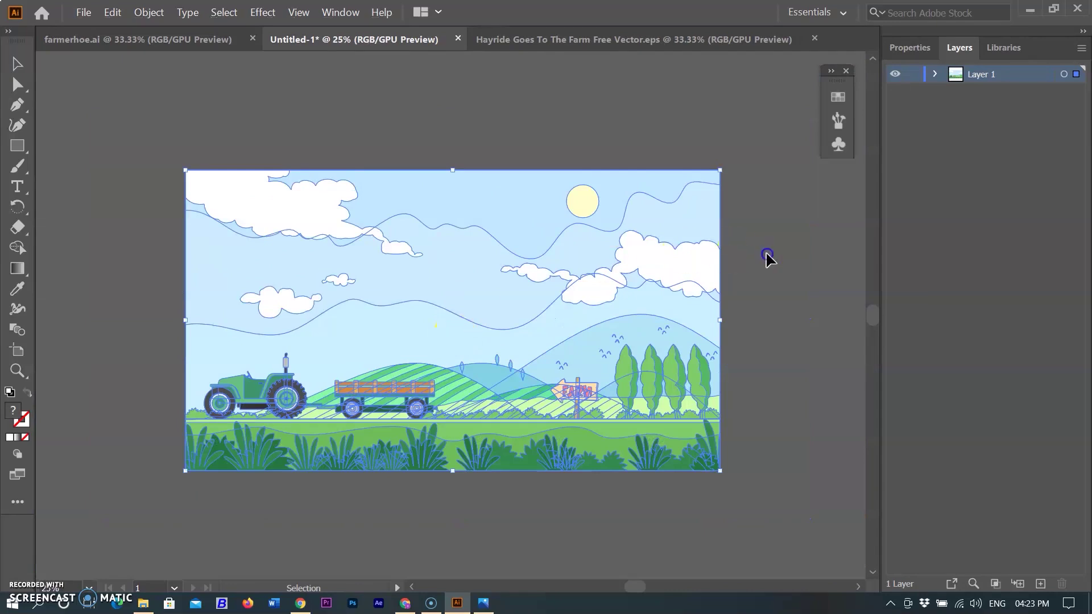
click(767, 257)
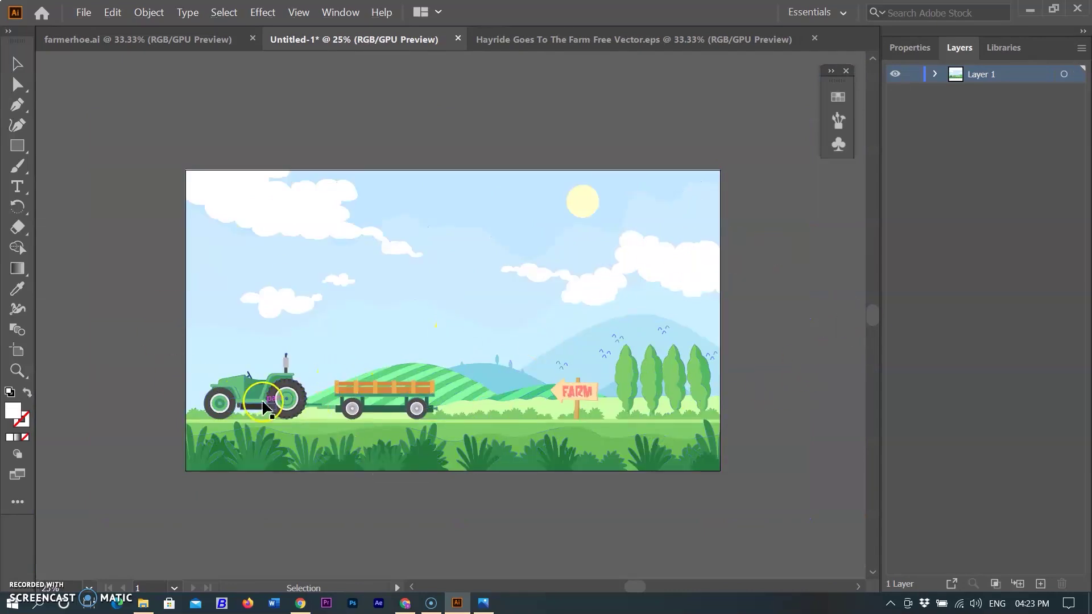
Step: Delete the tractor with its trailer and the FARM sign from the scene
click(263, 403)
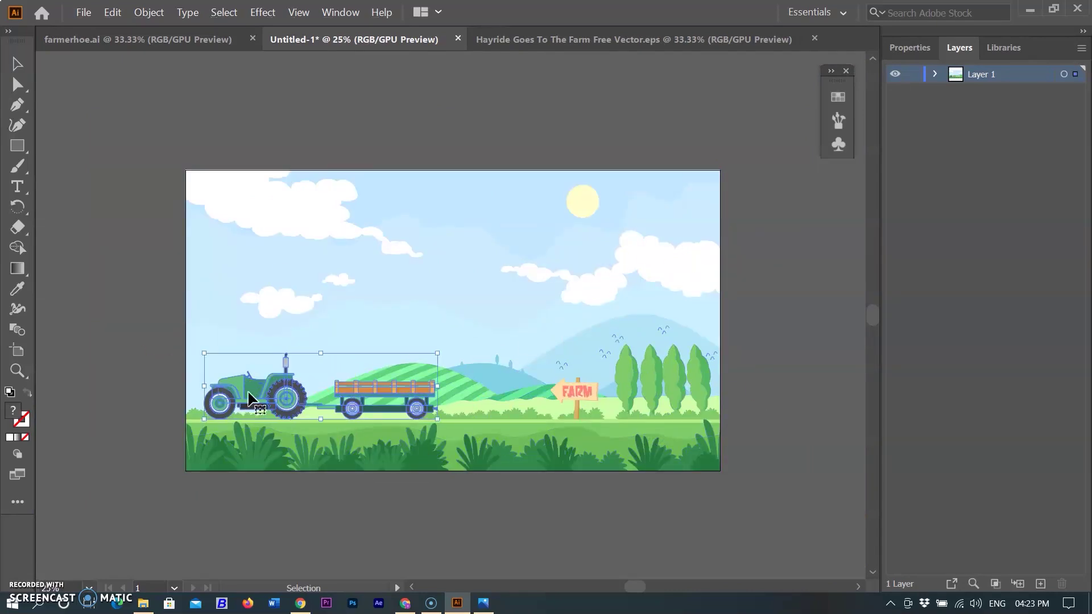
key(Delete)
click(249, 385)
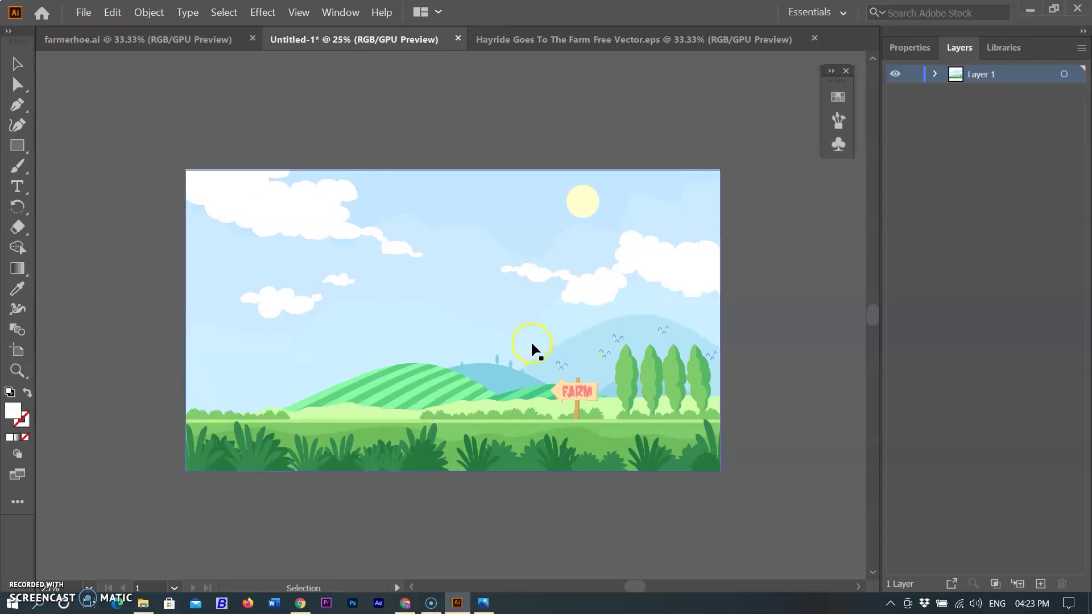
click(574, 391)
key(Delete)
Step: Expand Layer 1 to list the groups and paths that make up the background
click(219, 230)
click(965, 456)
click(934, 74)
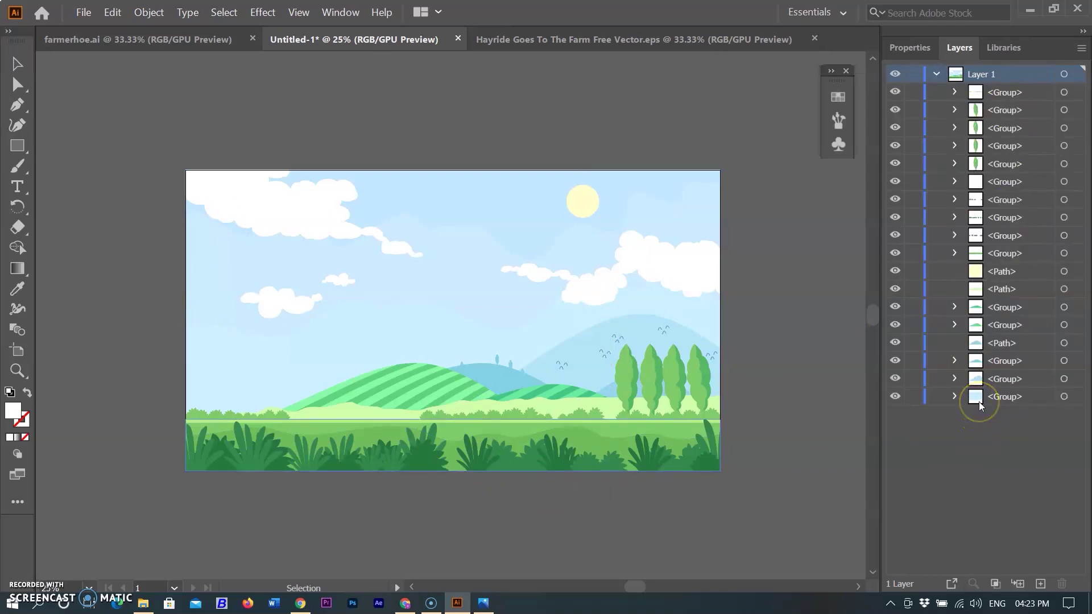
Step: Open the Pngtree farmers who spring hoe PNG from the vectorimages folder
key(ctrl+o)
click(196, 99)
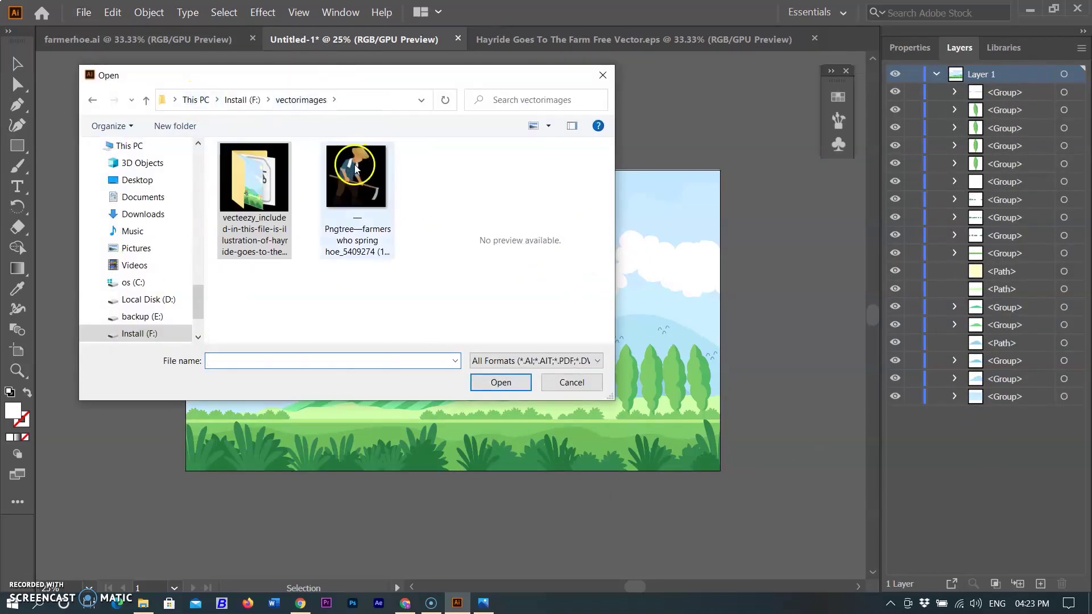
double_click(355, 168)
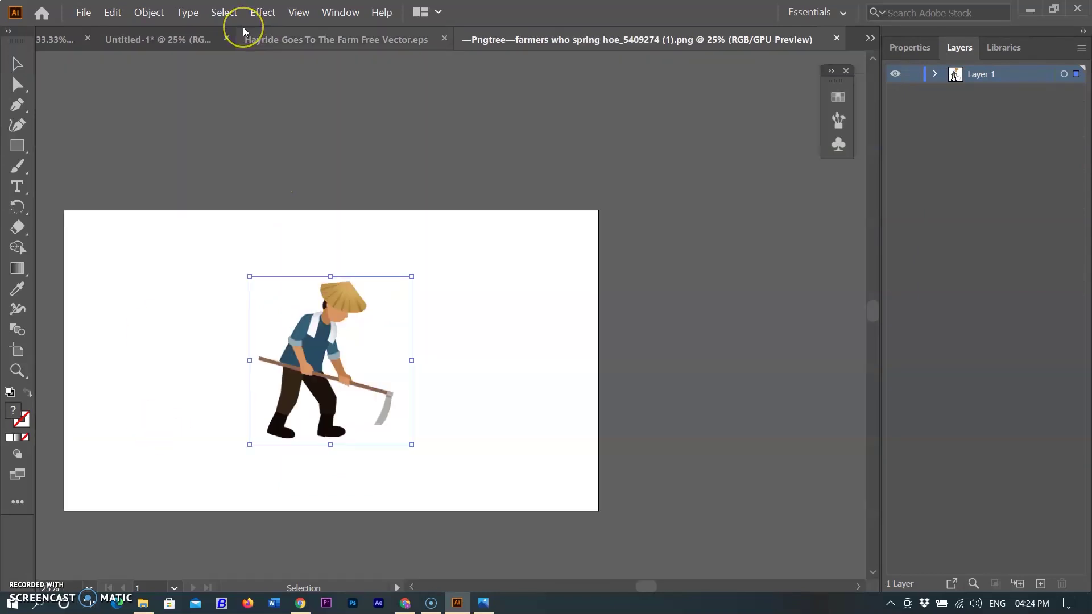
Step: Reflect the farmer image across the vertical axis with an angle of -90° so he faces the opposite way
right_click(367, 336)
mouse_move(409, 421)
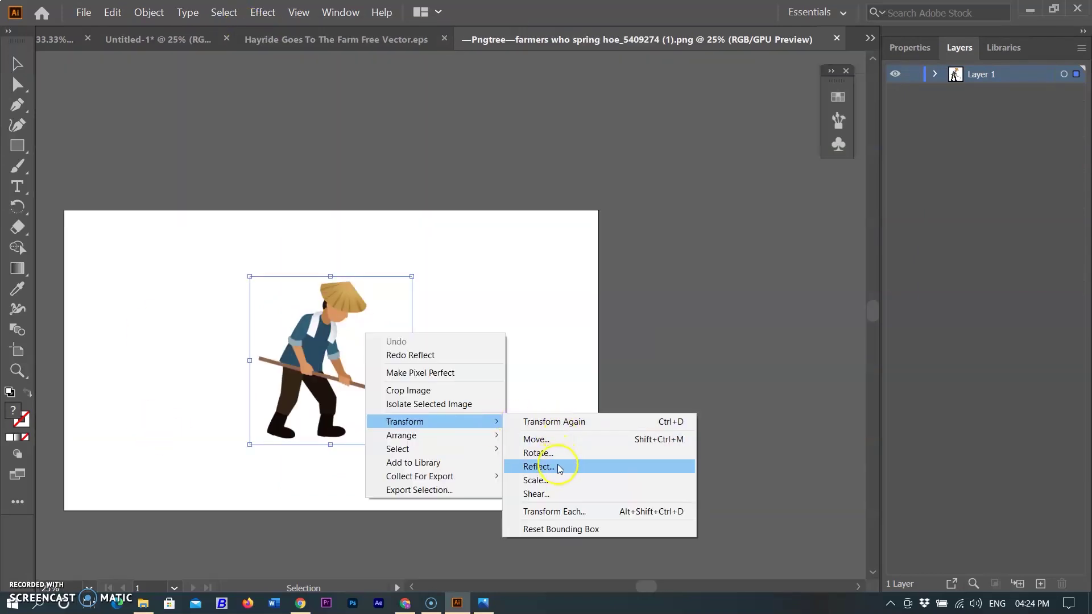
click(545, 461)
click(748, 281)
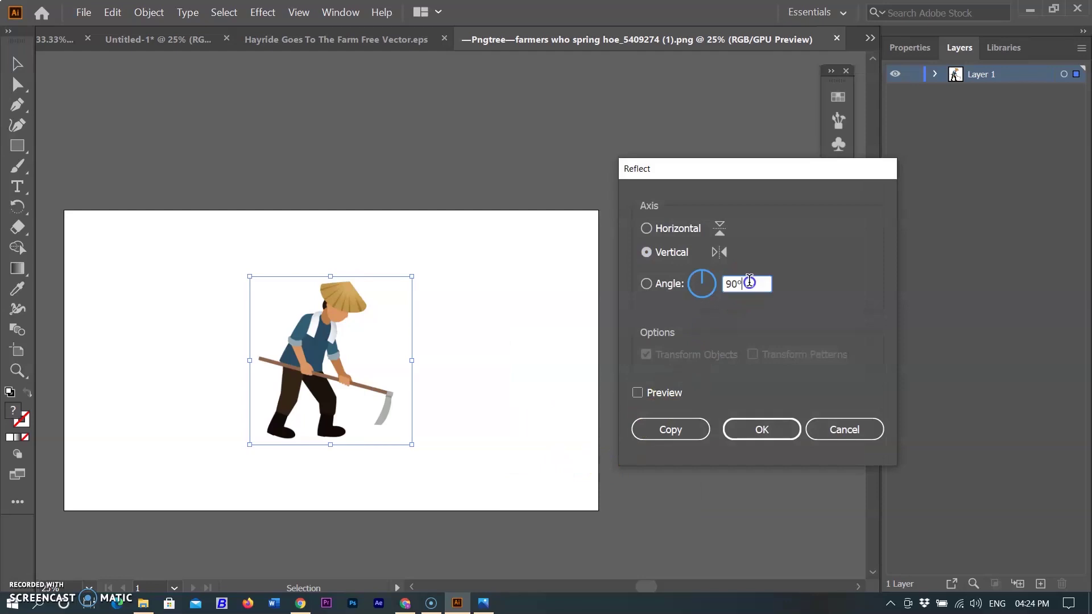
text(-90)
key(Return)
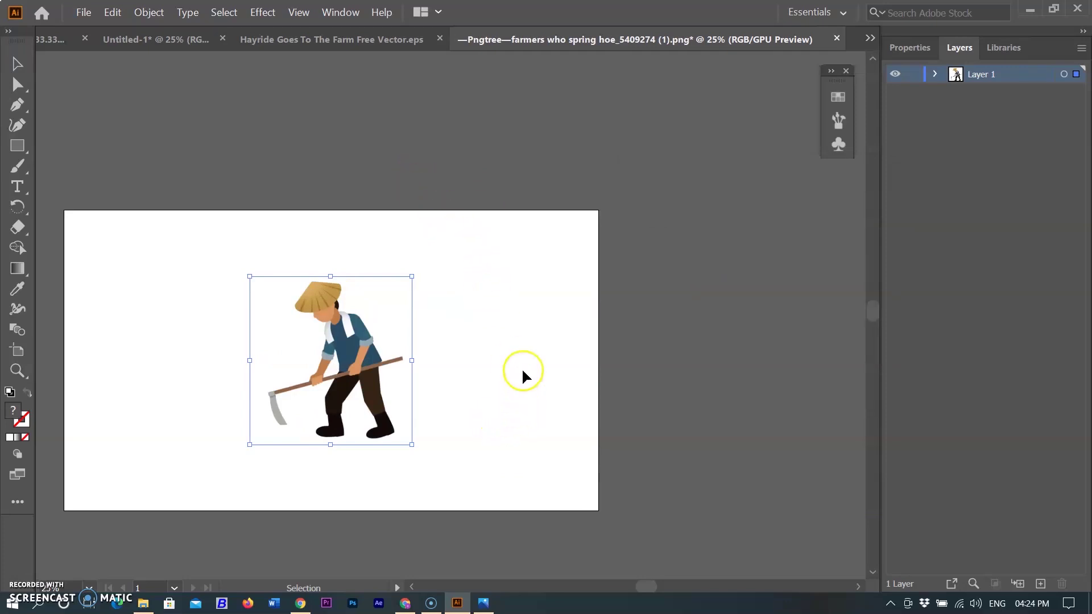
Step: Apply Image Trace to the farmer image with the default settings
click(18, 62)
key(ctrl+=)
click(149, 12)
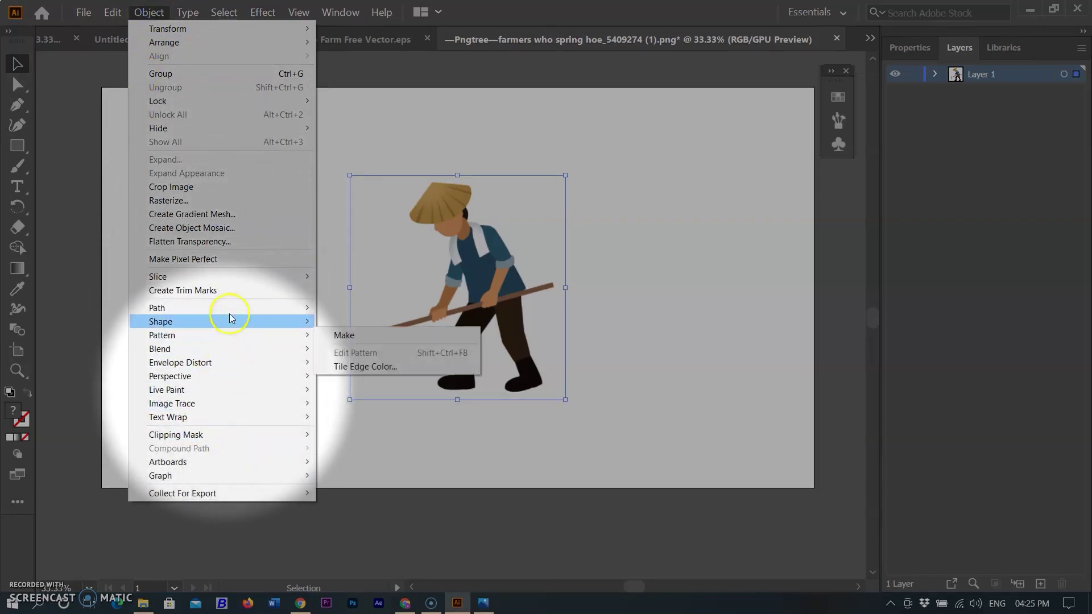
mouse_move(240, 418)
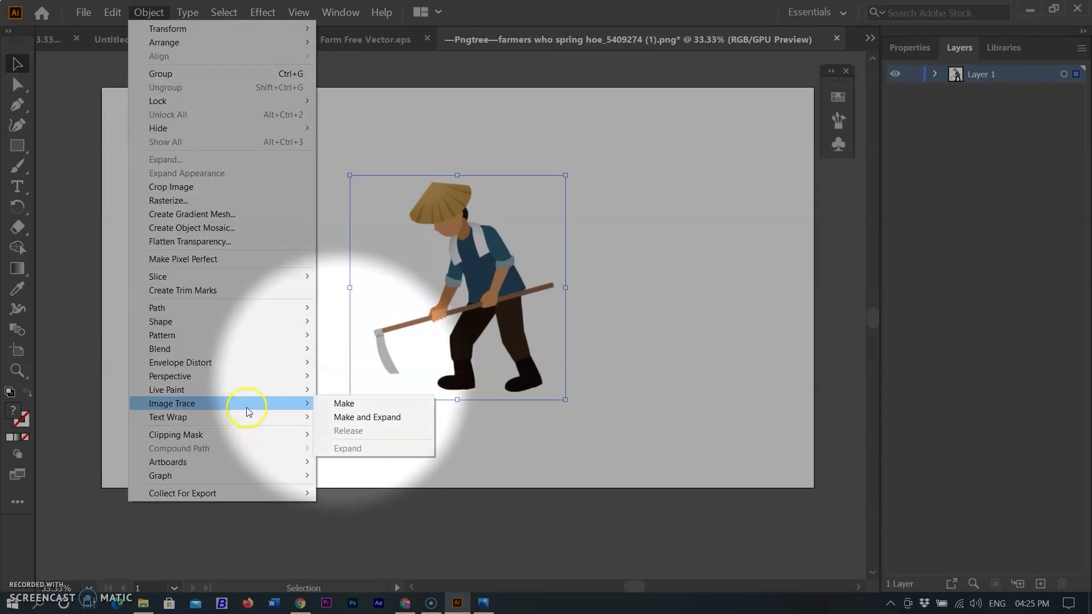
click(343, 403)
click(648, 320)
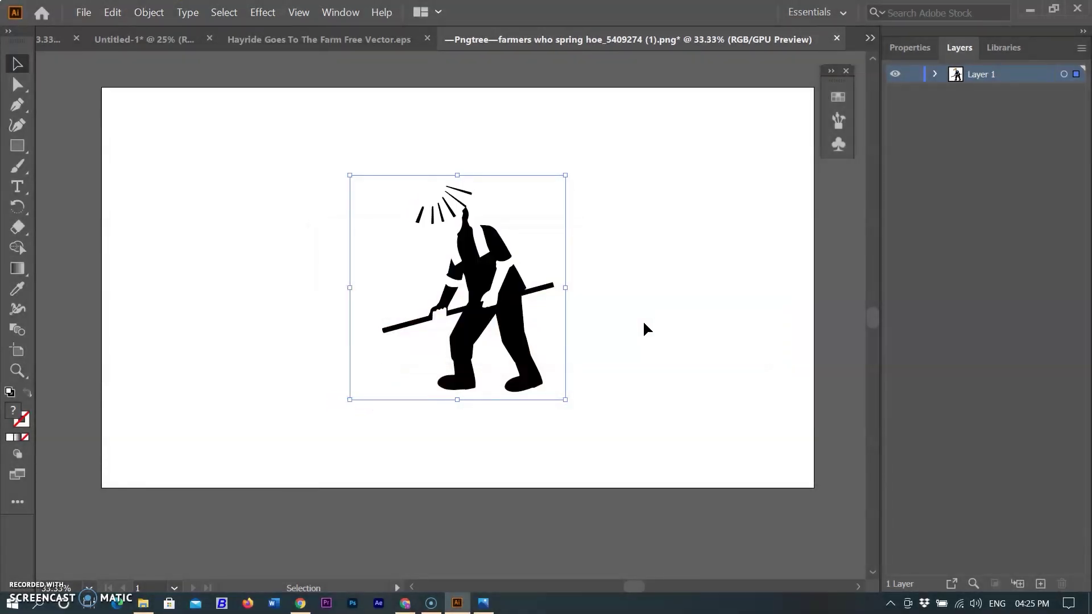
Step: Set the farmer's Image Trace preset to 16 Colors, expand the tracing into vector paths and deselect it
click(910, 48)
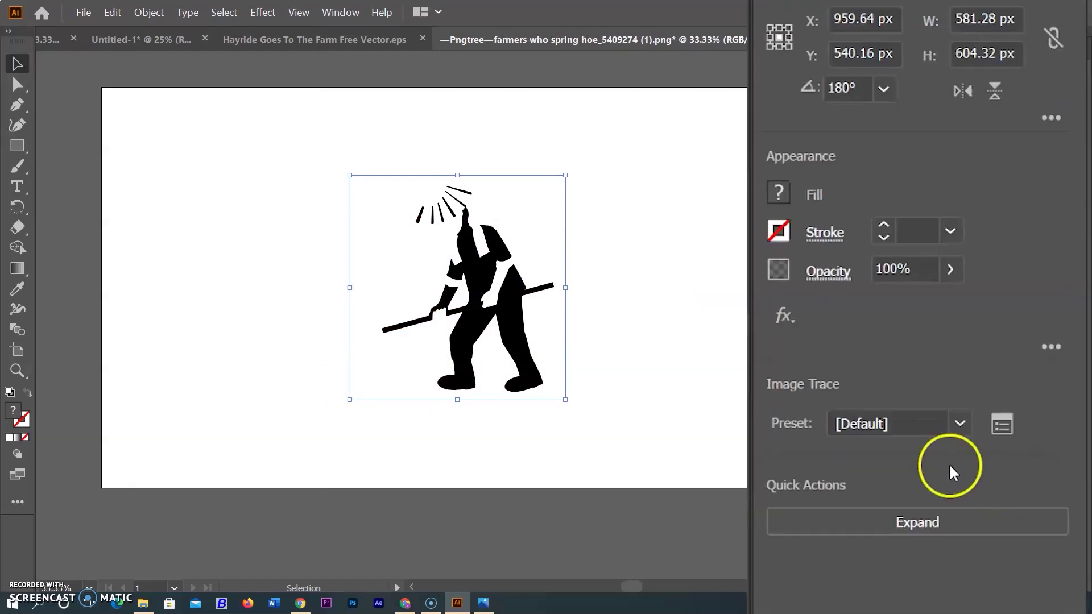
click(960, 425)
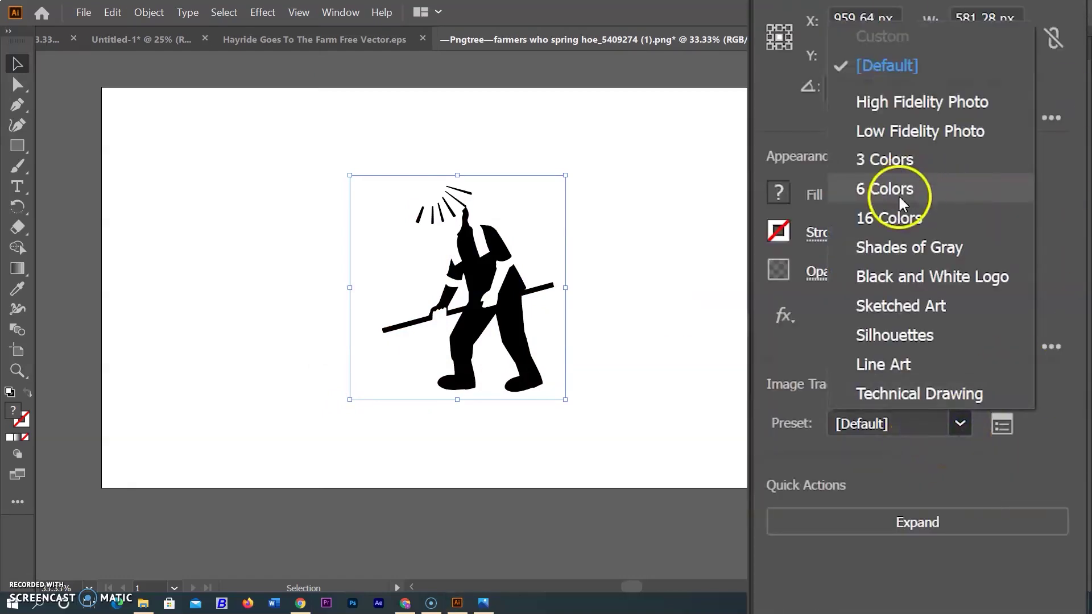
click(900, 218)
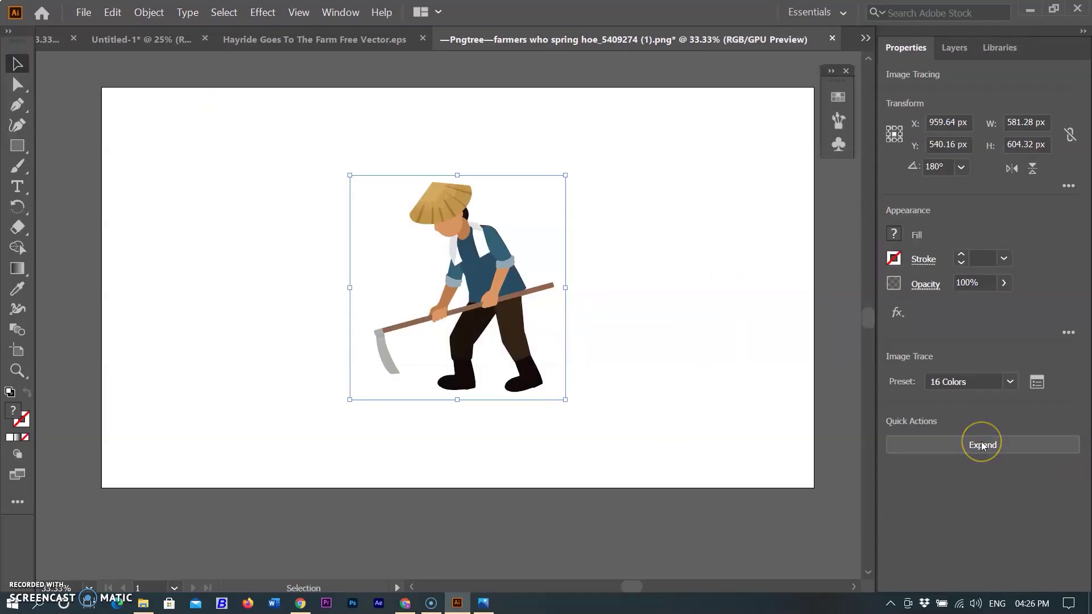
click(982, 446)
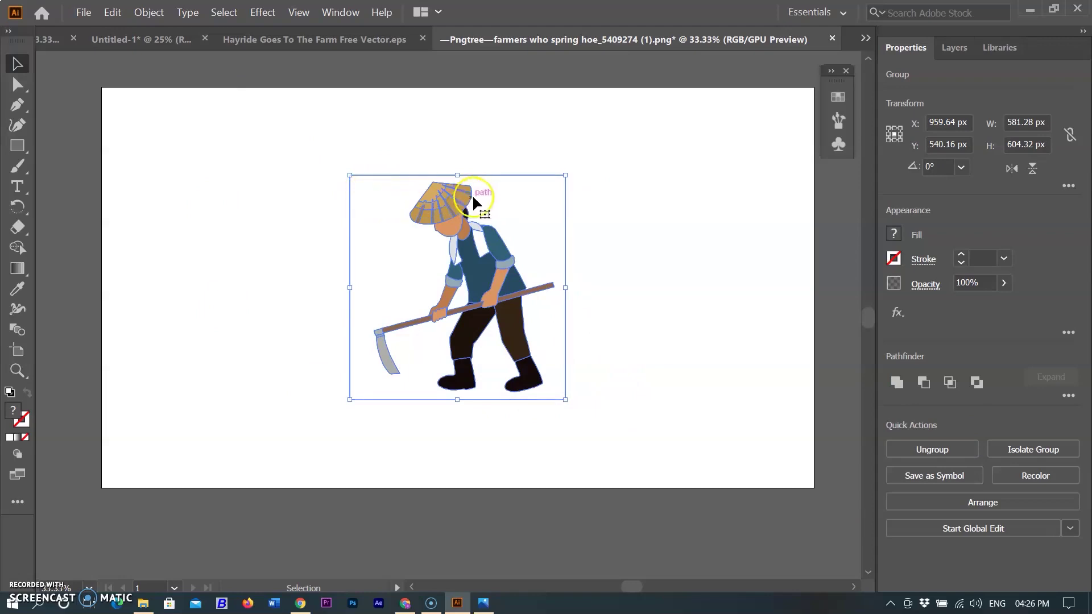
scroll(492, 268, up, 2)
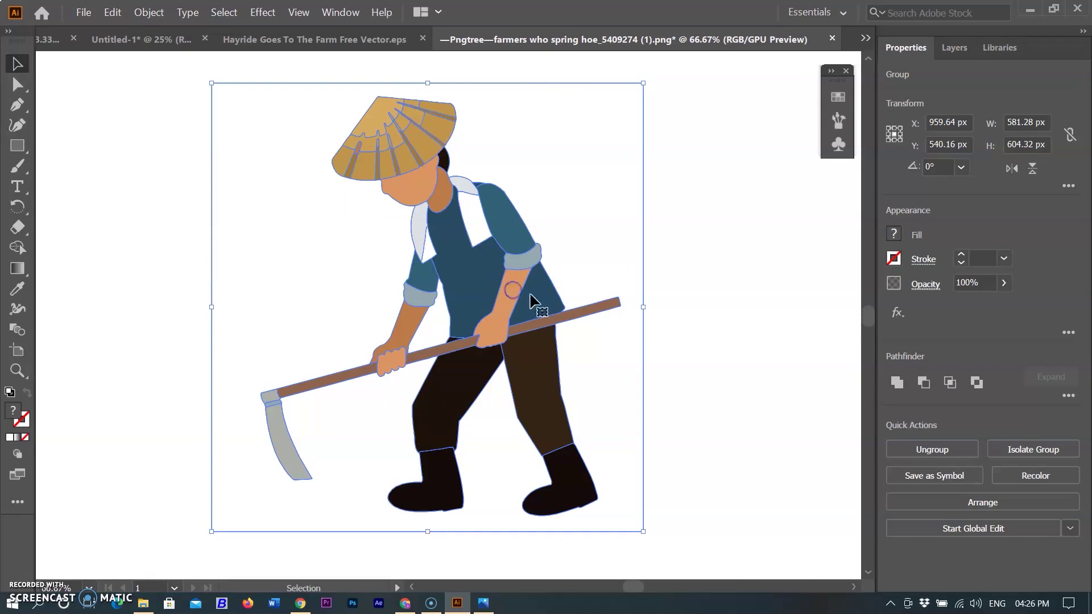
click(735, 311)
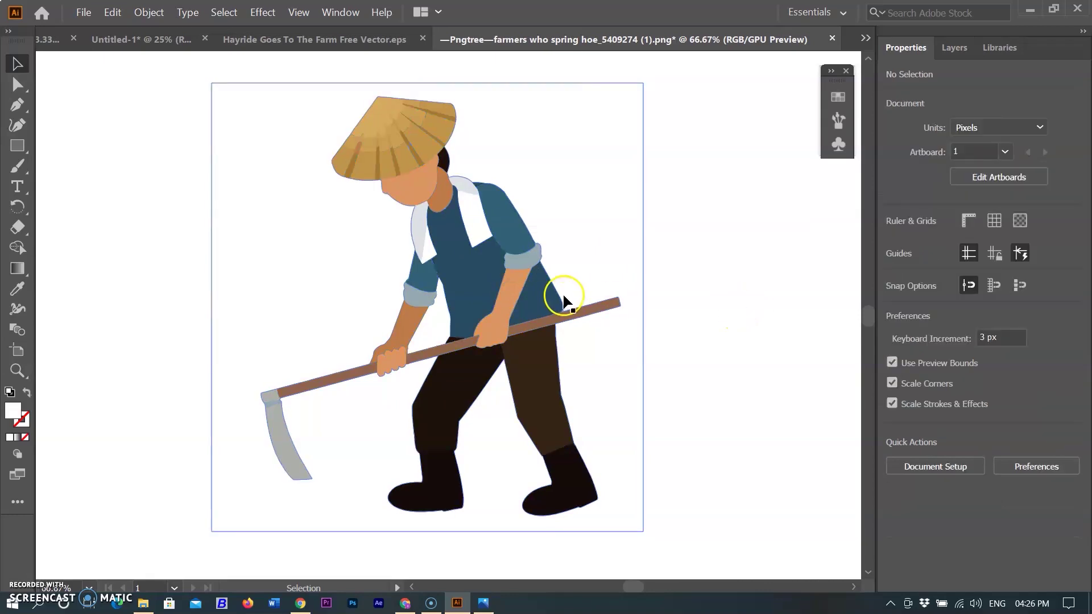
Step: Ungroup the traced farmer artwork so its shapes become individual paths
click(510, 296)
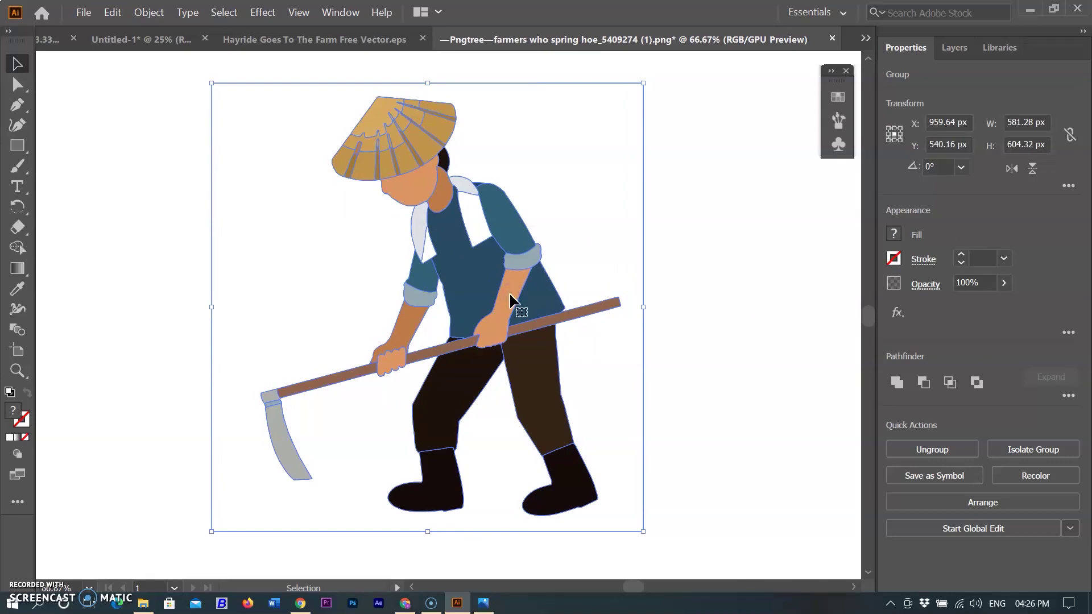
click(527, 299)
key(a)
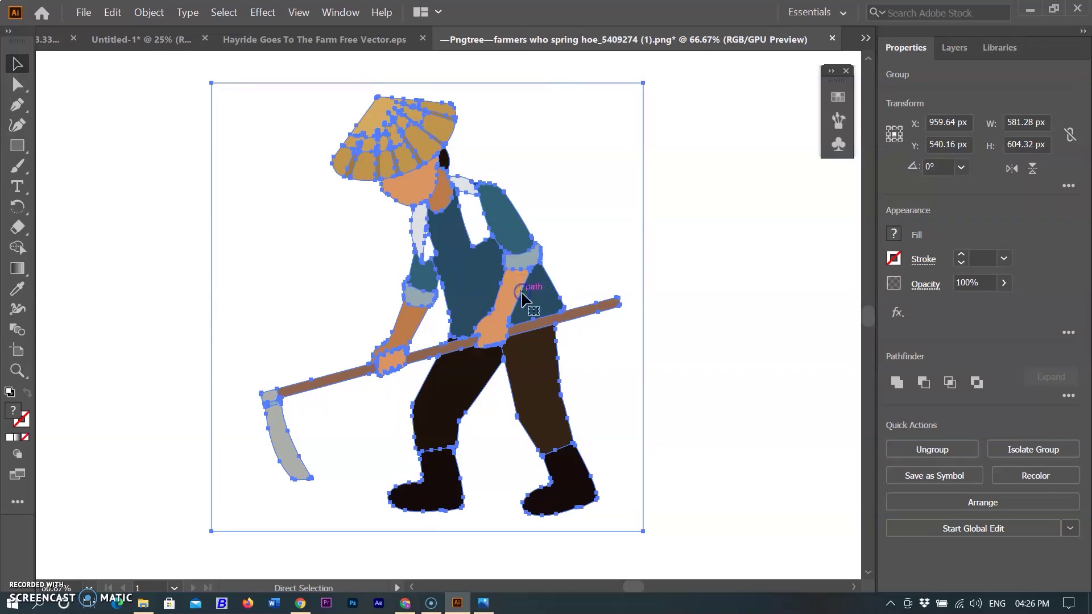
key(v)
click(524, 271)
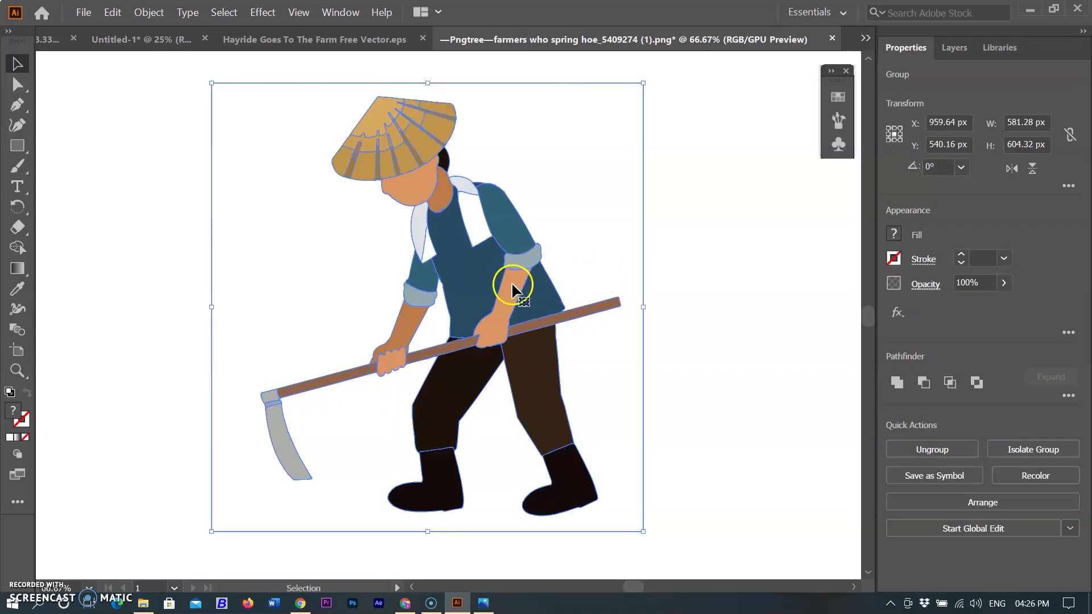
key(ctrl+minus)
drag(306, 123, 744, 511)
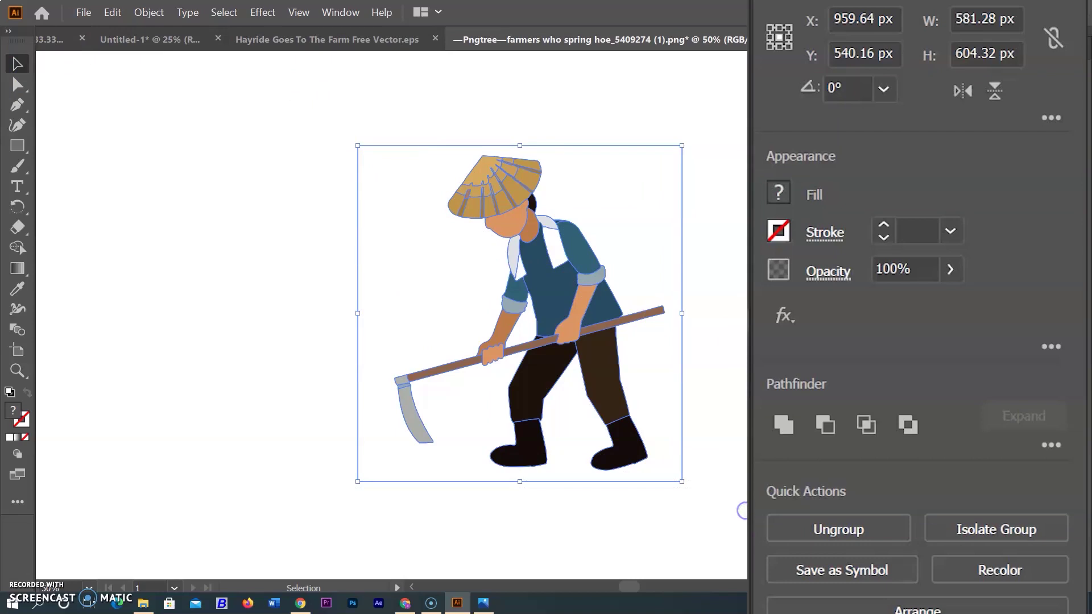
click(853, 529)
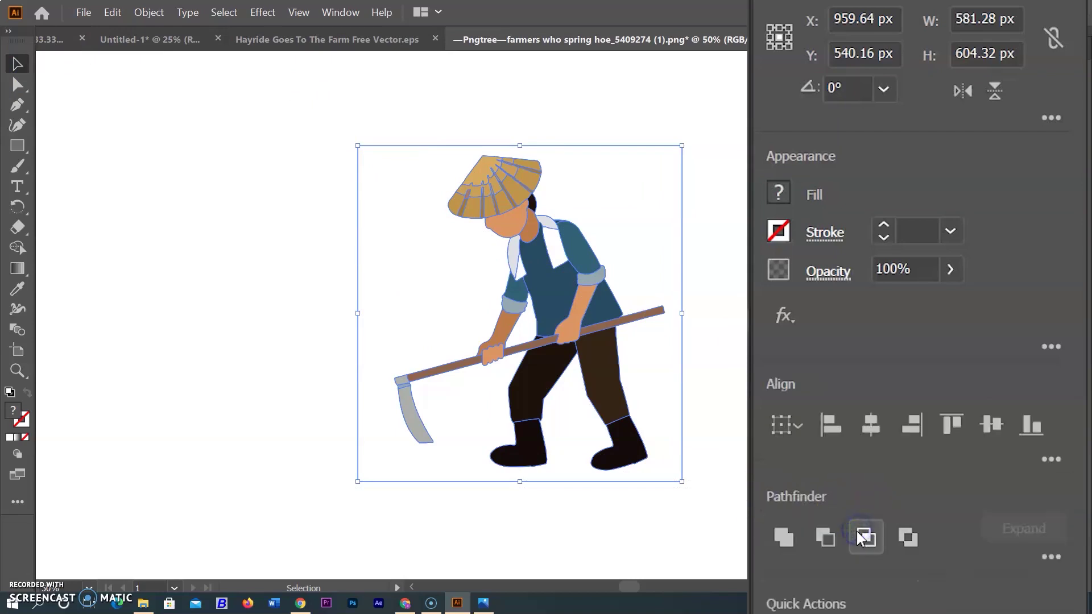
Step: Try to move the ungrouped farmer artwork slightly with the Selection tool, and undo the move
scroll(725, 405, up, 1)
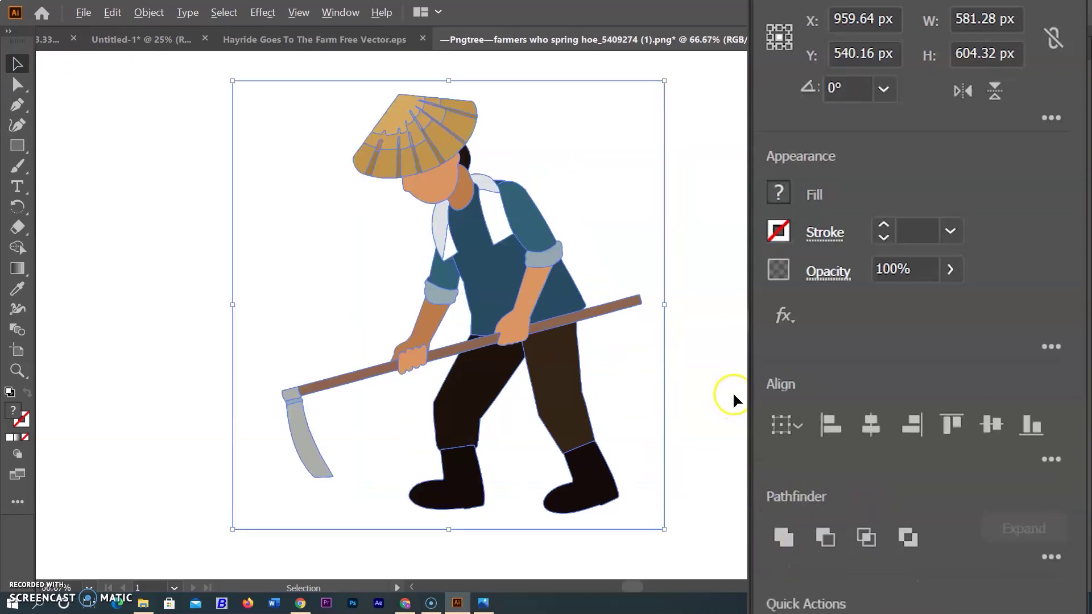
scroll(728, 401, up, 2)
scroll(728, 402, down, 2)
scroll(730, 401, up, 1)
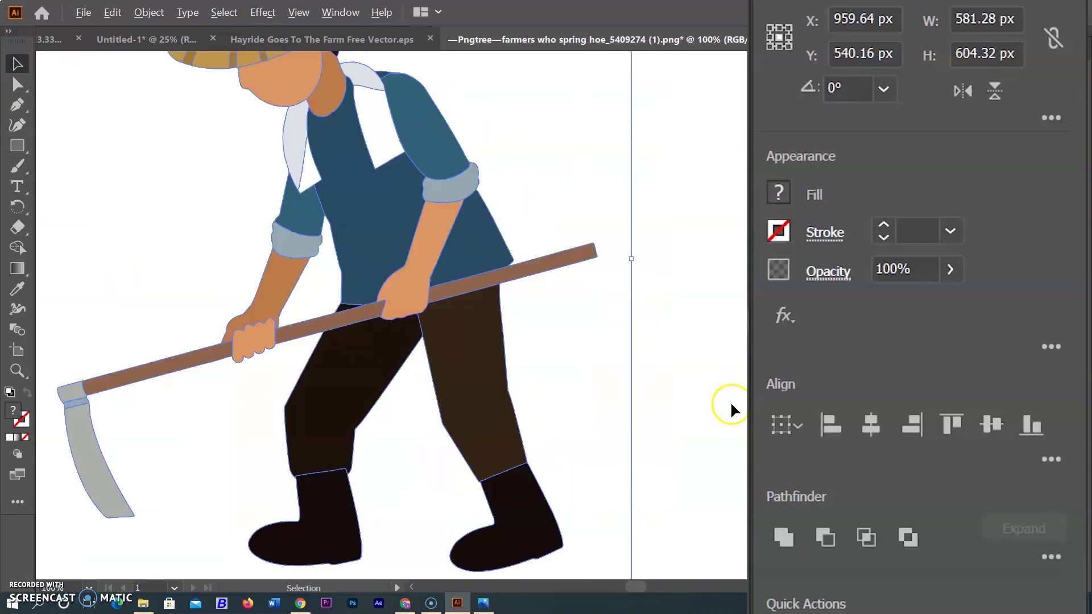
scroll(729, 401, down, 1)
drag(608, 249, 607, 250)
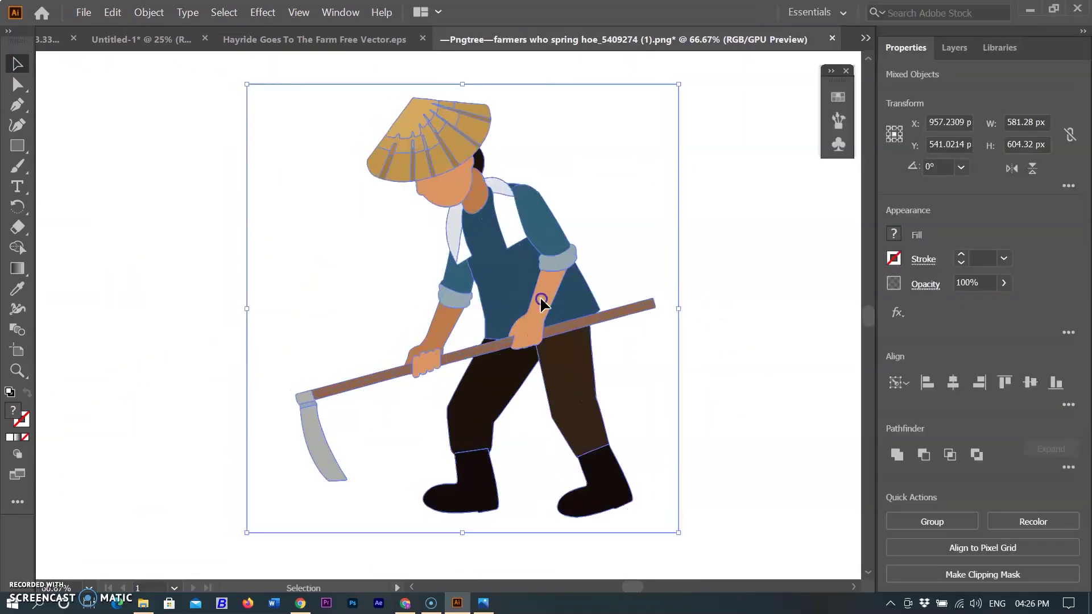
click(17, 84)
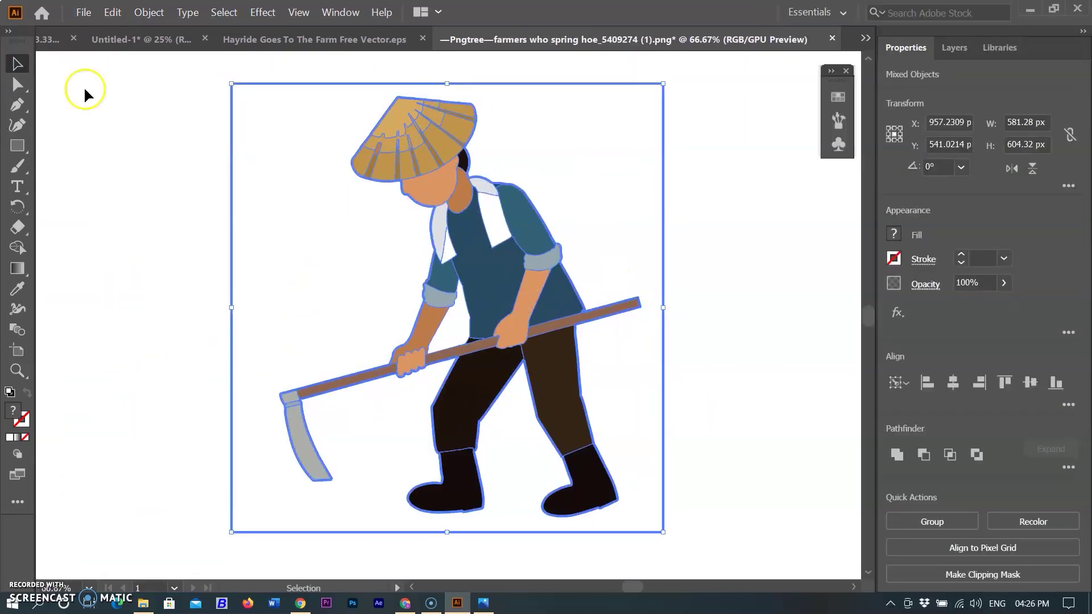
click(552, 319)
click(527, 302)
key(ctrl+z)
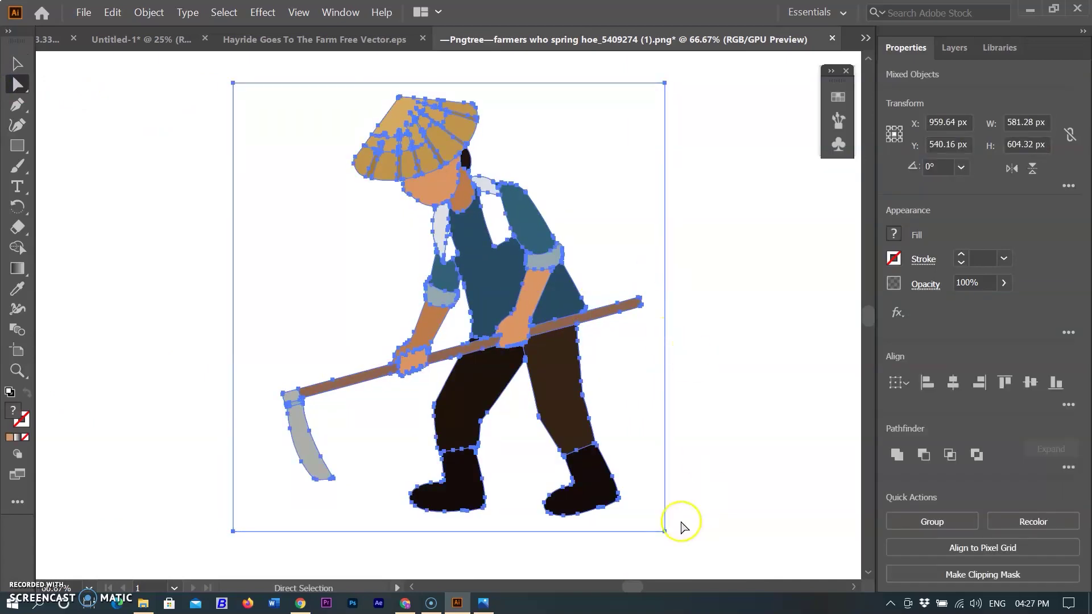
Step: Group all of the farmer's paths and shift the group slightly with the Selection tool
key(ctrl+g)
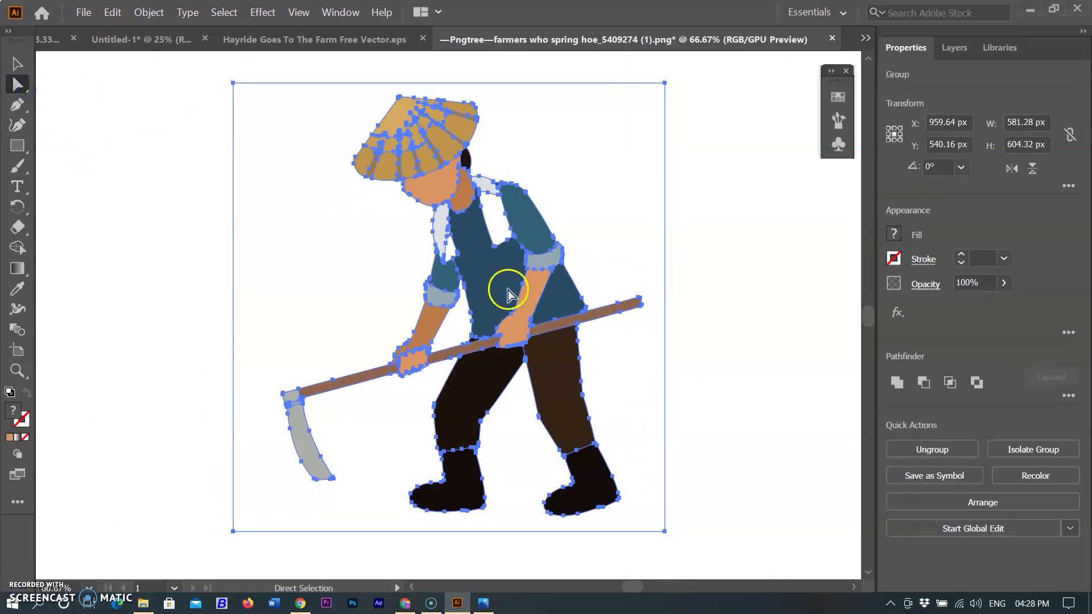
click(17, 64)
drag(528, 312, 526, 312)
click(12, 88)
click(528, 317)
click(17, 105)
click(17, 84)
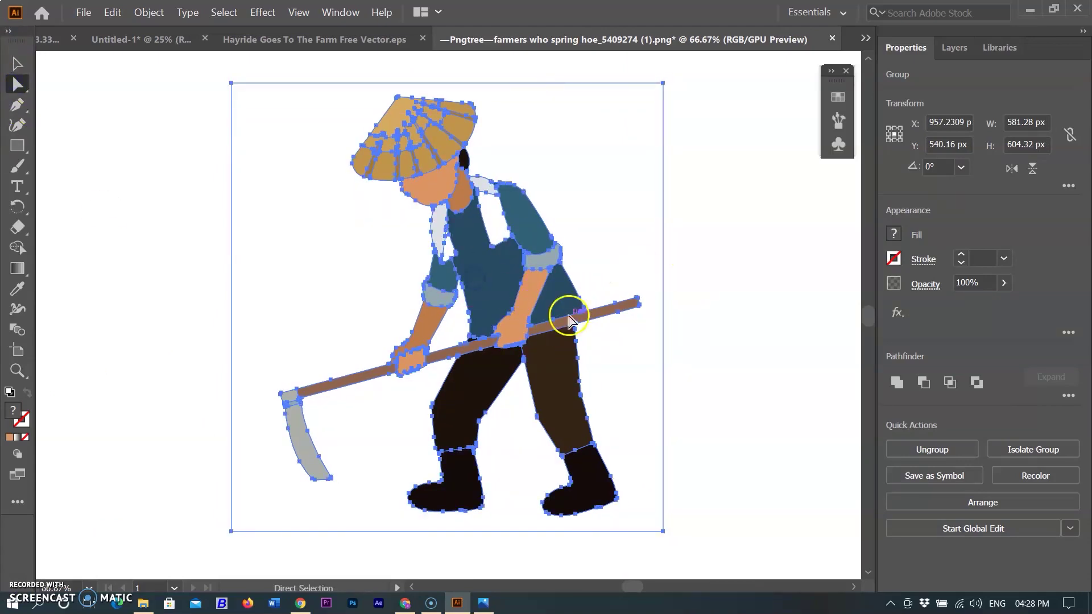
Step: Pull the farmer's front forearm away from the body with the Direct Selection tool, and undo the move
click(530, 306)
drag(530, 306, 586, 300)
click(522, 317)
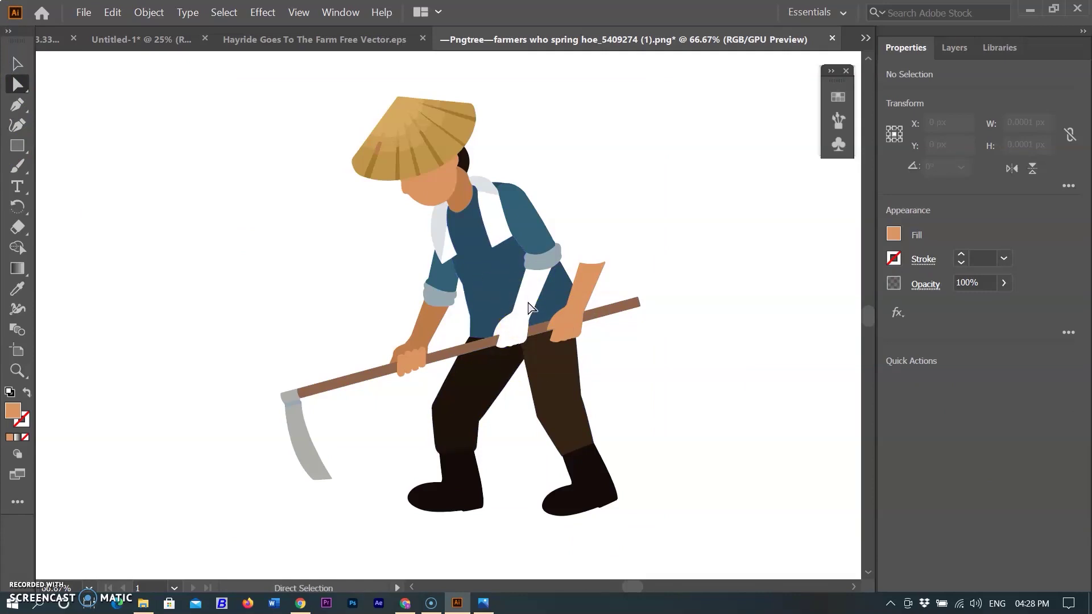
click(413, 352)
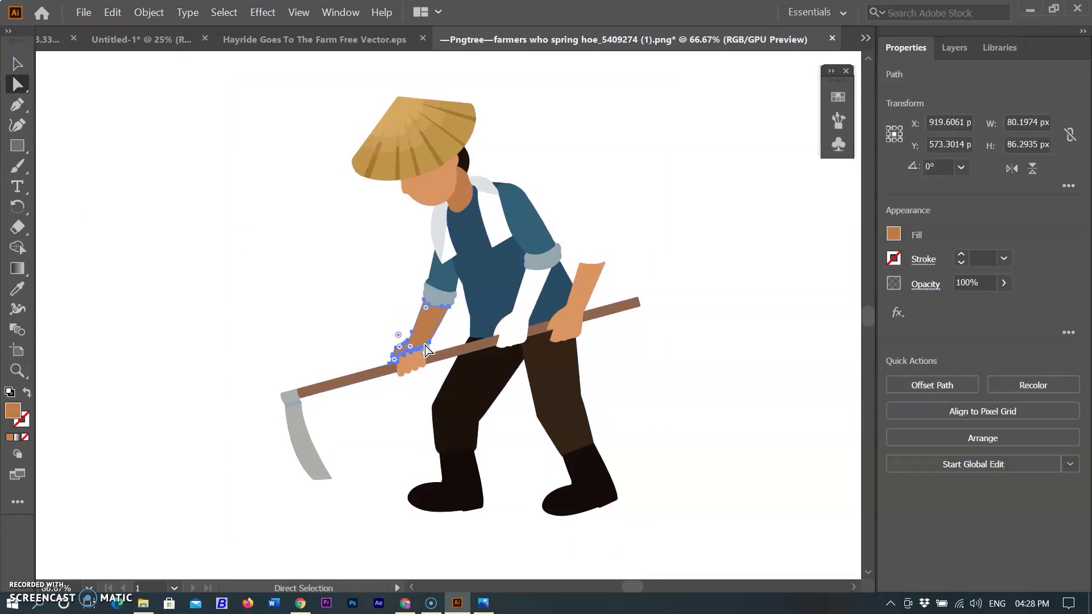
key(ctrl+z)
click(345, 380)
click(551, 324)
key(ctrl+a)
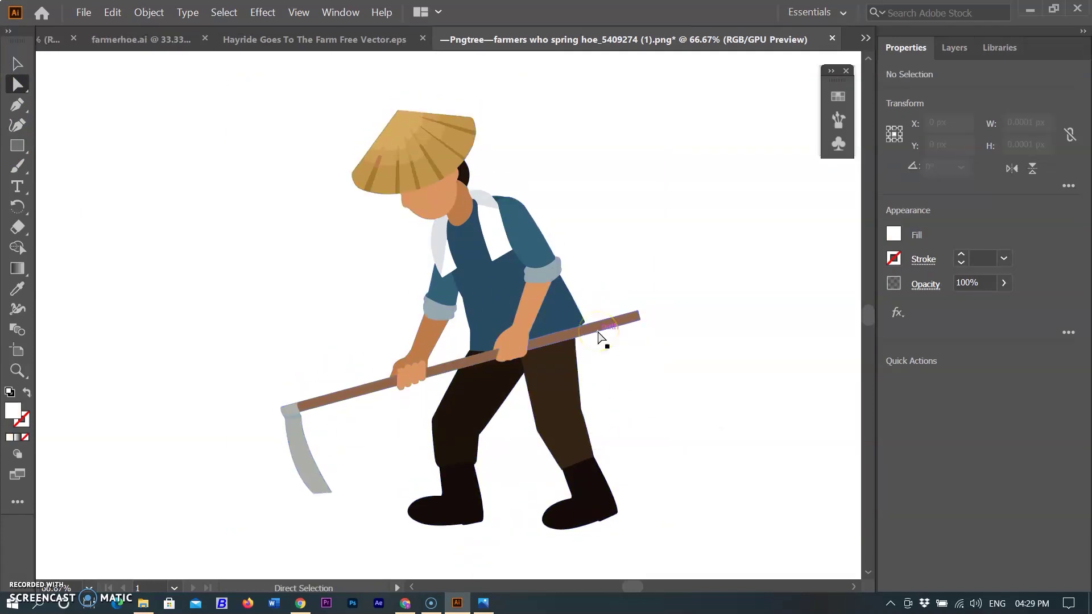
Step: Expand Layer 1 to its paths, select the front forearm and create a new top layer named Righarm
scroll(559, 308, down, 1)
click(524, 305)
click(731, 431)
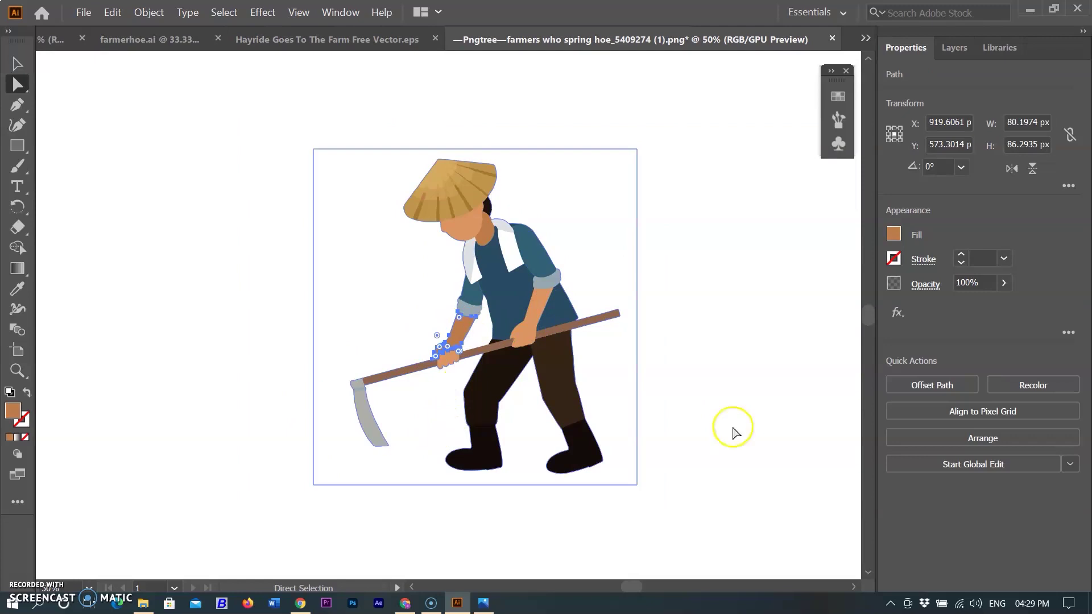
click(954, 47)
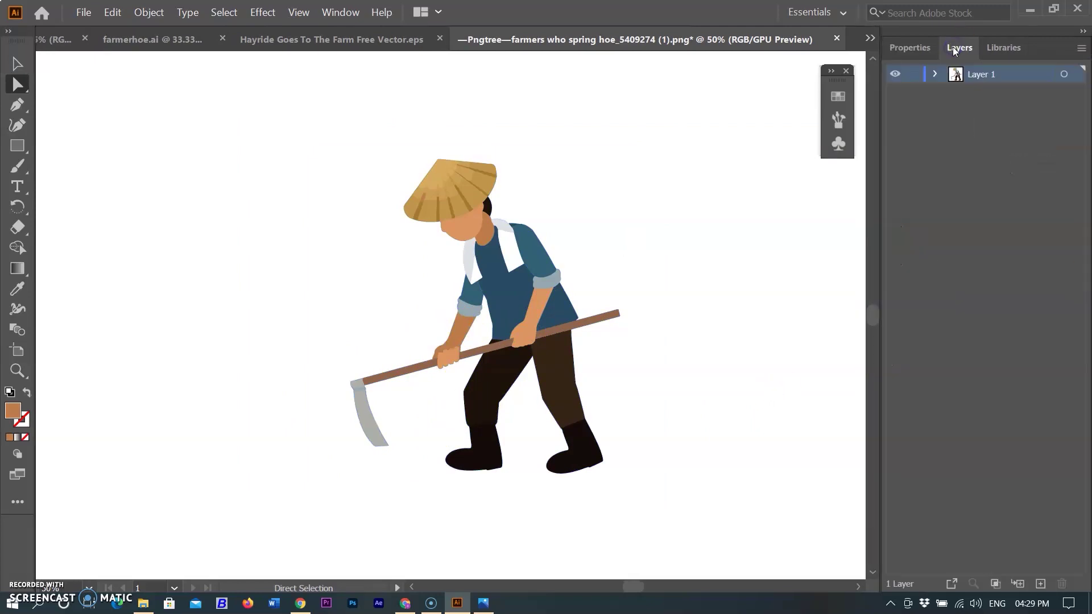
click(936, 74)
click(523, 307)
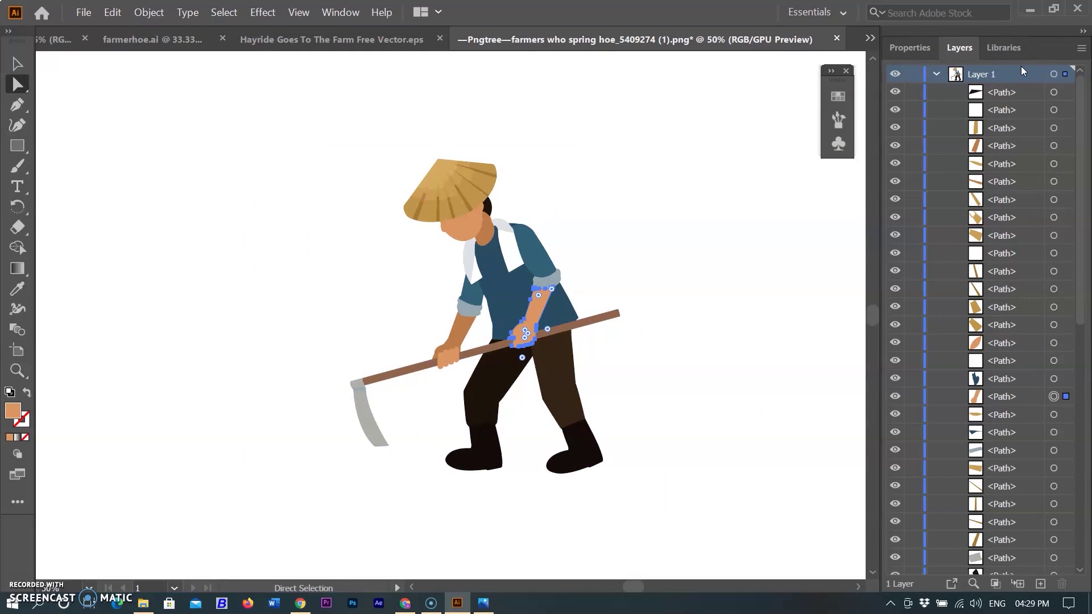
click(1040, 583)
double_click(974, 73)
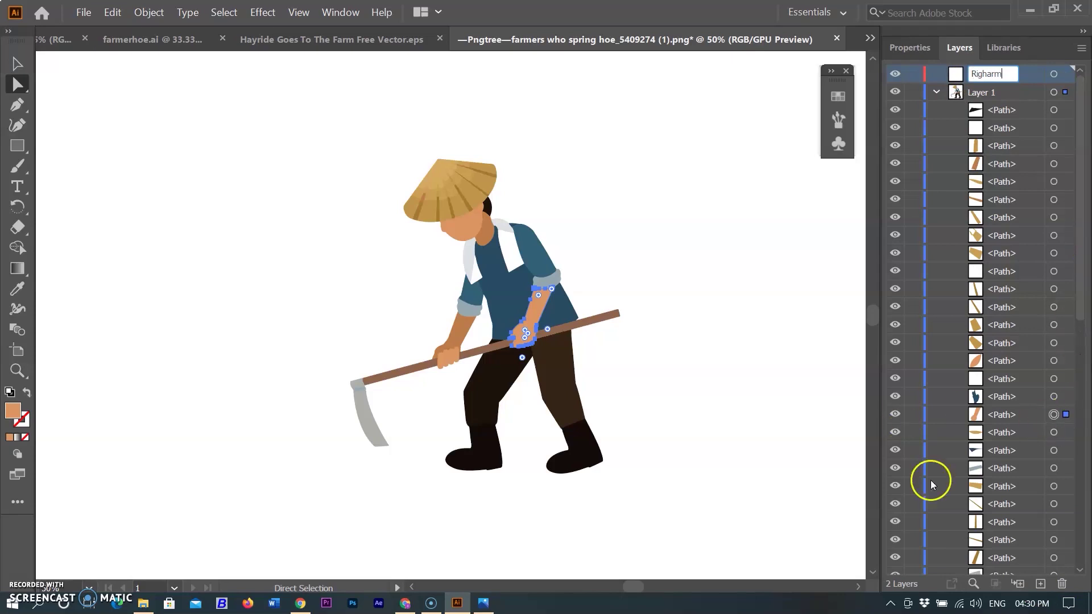
Step: Move the front forearm path from Layer 1 into the Righarm layer and check the layer's contents
click(1027, 413)
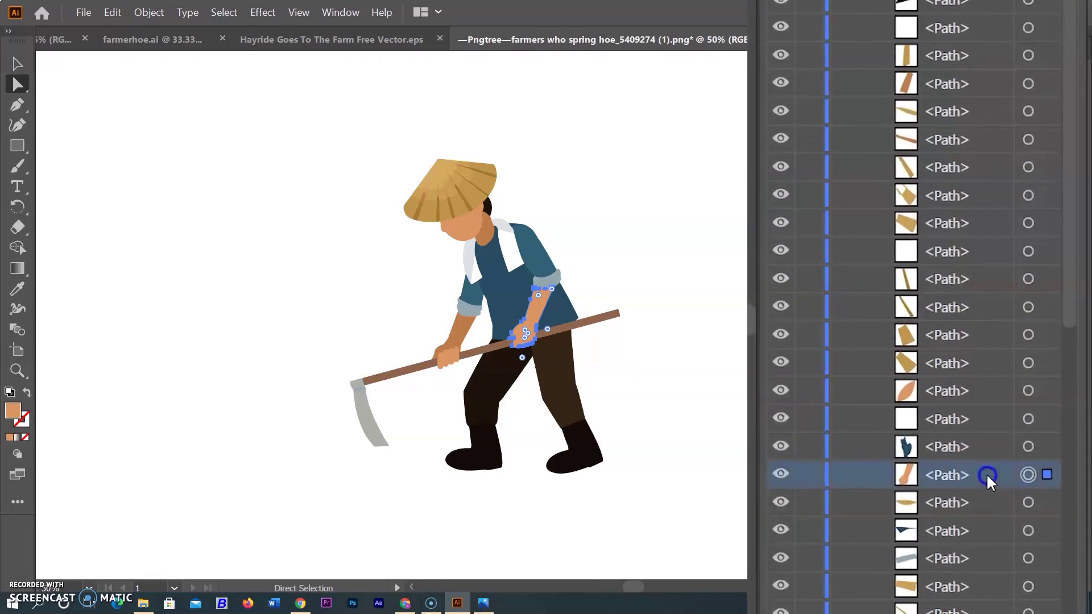
drag(987, 478, 946, 1)
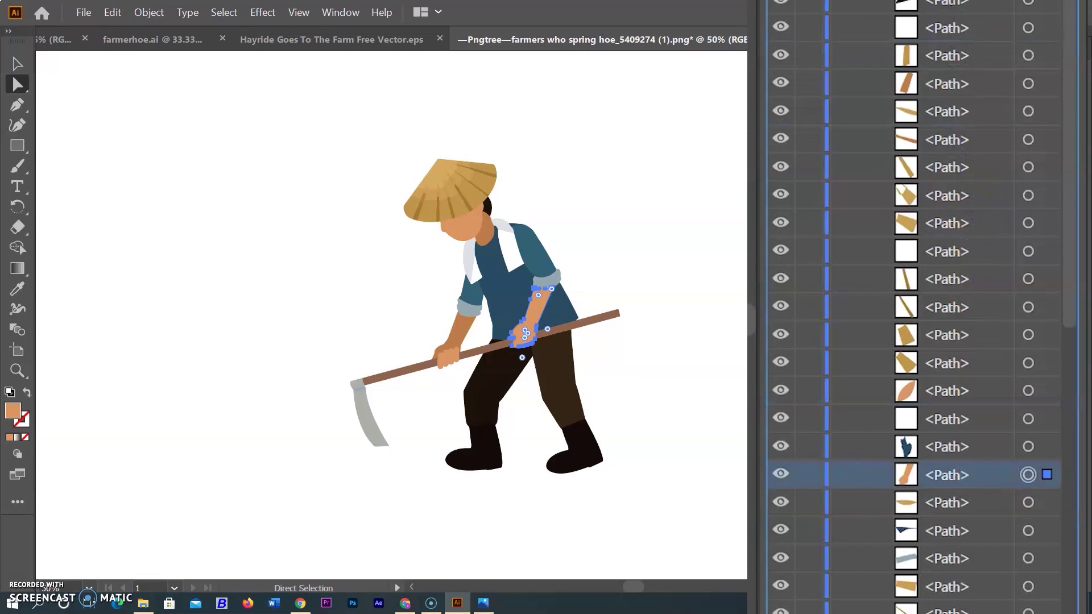
drag(945, 2, 1008, 76)
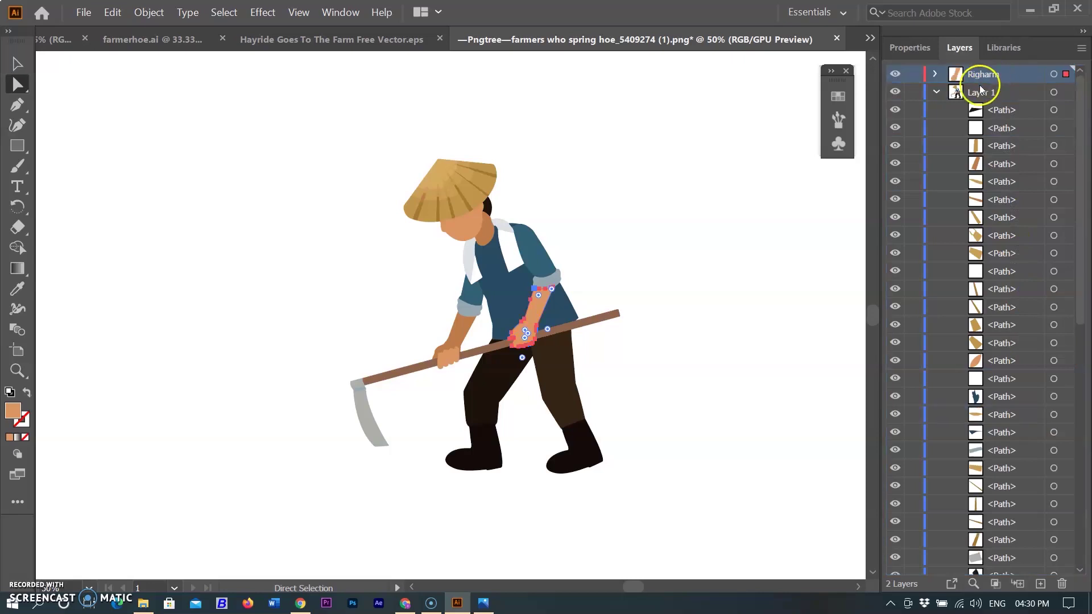
click(936, 74)
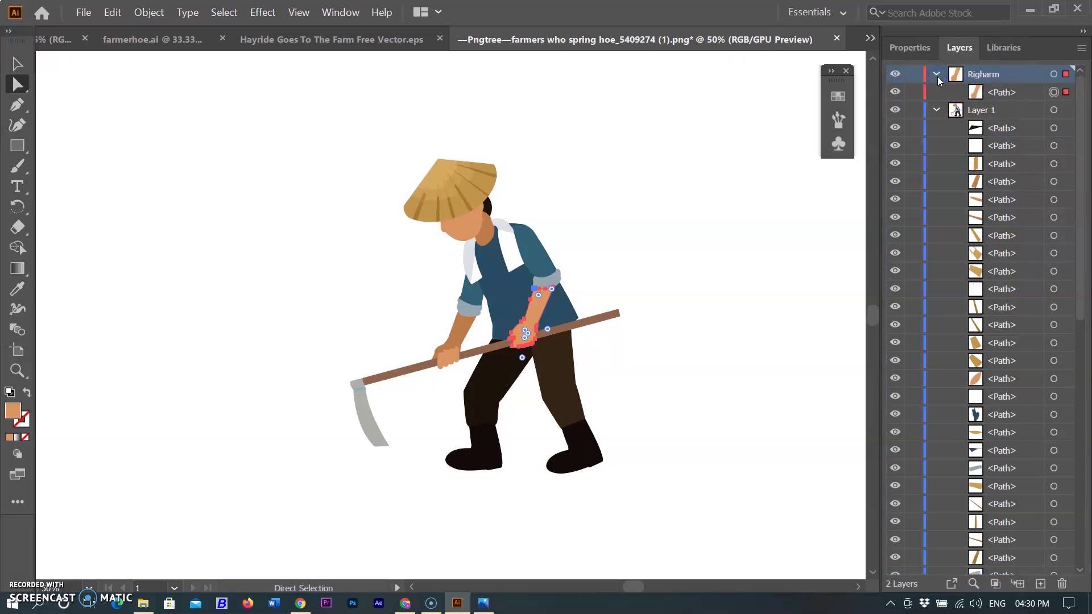
click(936, 75)
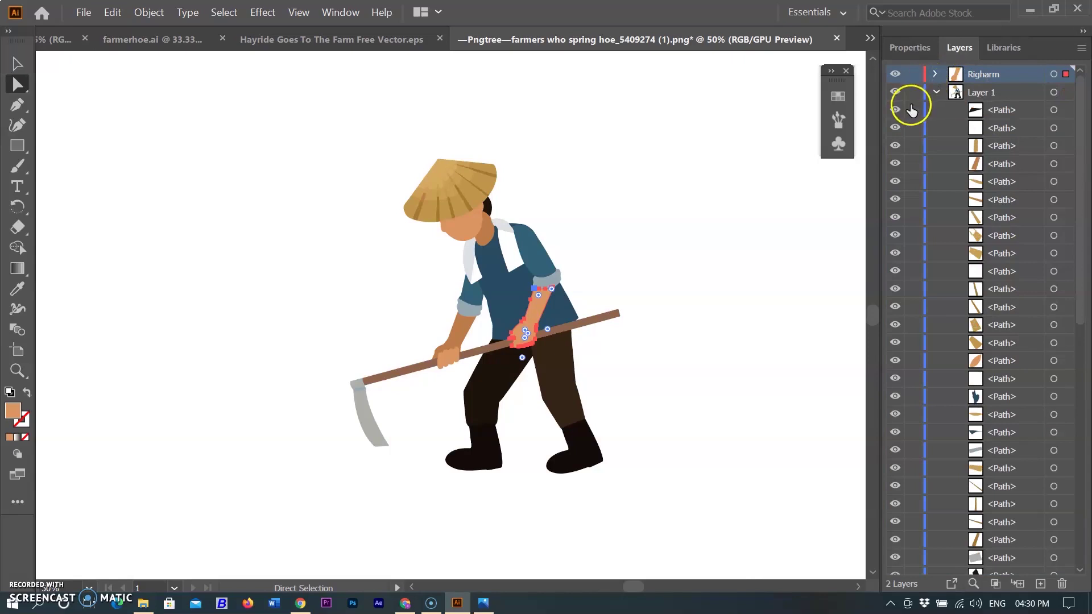
Step: Select the farmer's rear forearm and create a new layer named Leftarm above Righarm
click(458, 326)
click(453, 359)
click(456, 334)
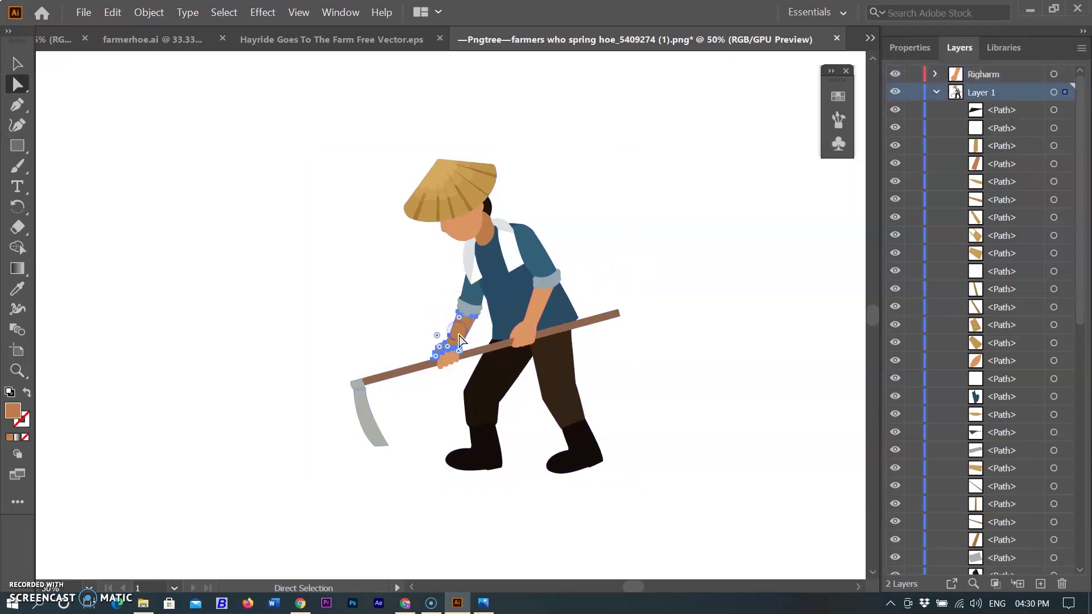
click(1015, 74)
click(1040, 584)
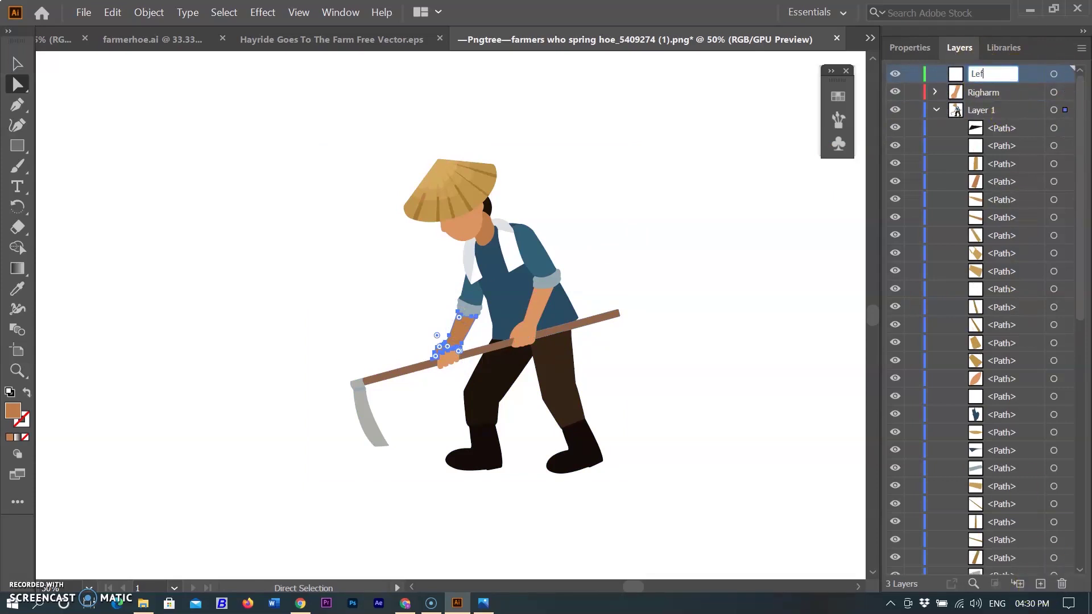
text(Leftarm)
key(Return)
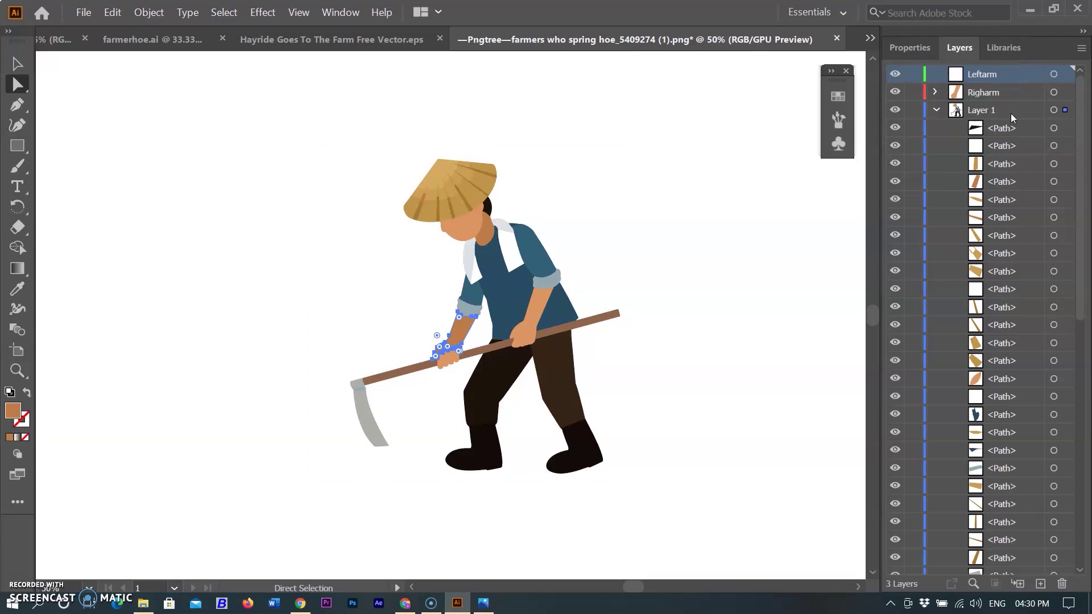
Step: Move the path of the hand gripping the hoe near the blade into the Leftarm layer
scroll(1012, 398, down, 10)
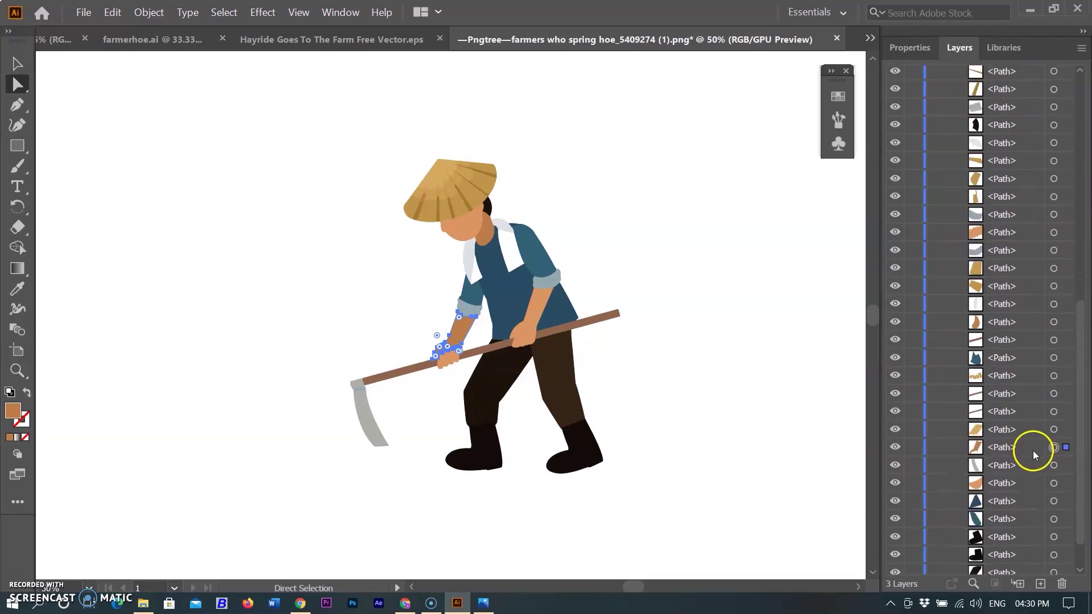
shift+click(439, 364)
drag(1080, 520, 1084, 448)
drag(1031, 380, 1003, 64)
drag(944, 52, 990, 71)
click(688, 456)
click(934, 73)
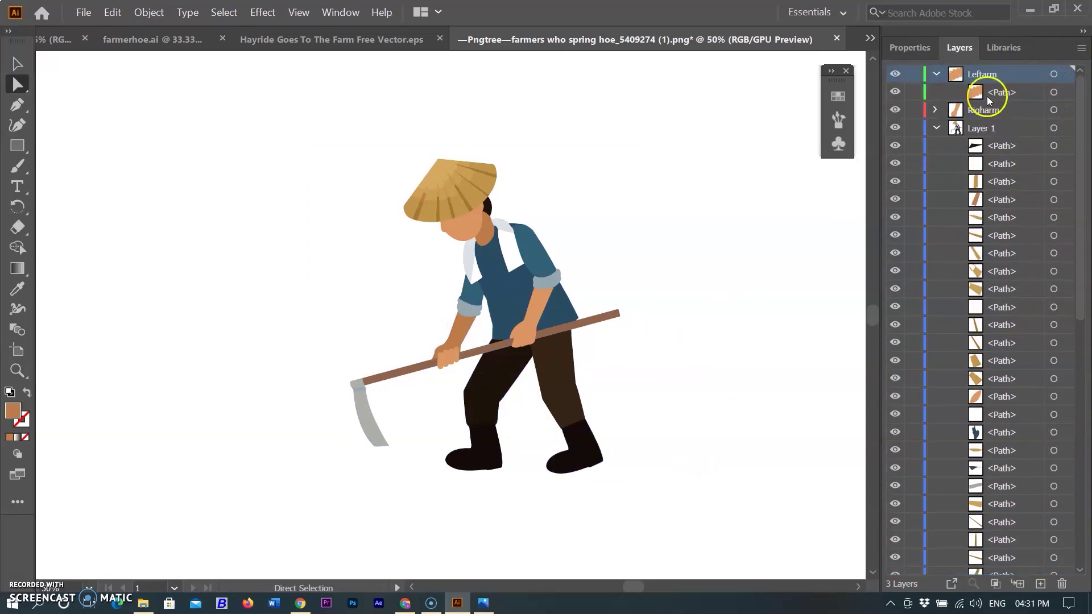
double_click(976, 92)
click(639, 327)
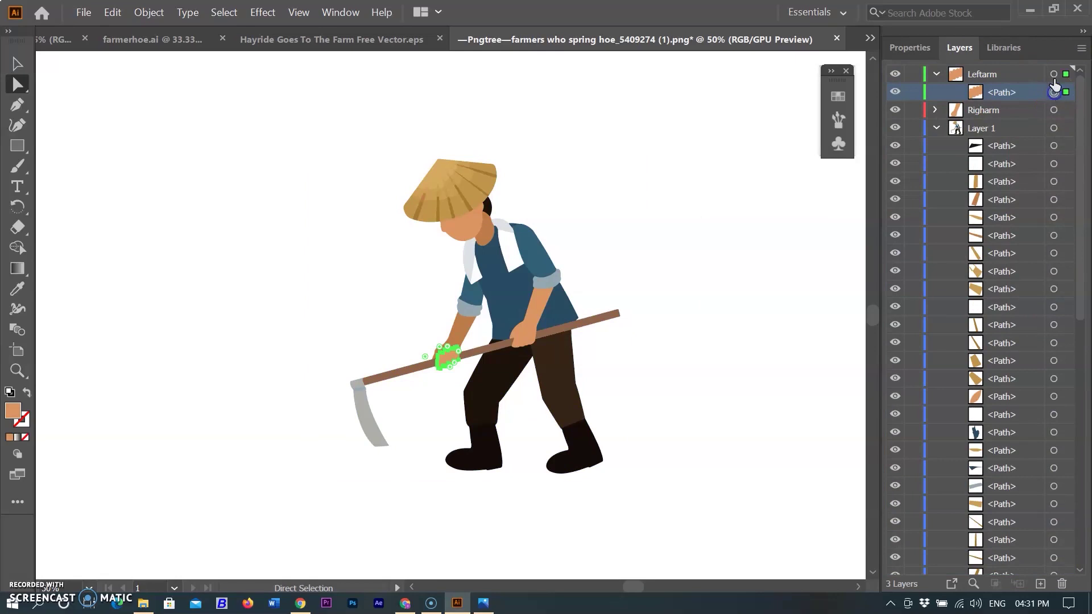
Step: Move the rear forearm path from Layer 1 into the Leftarm layer, above the hand path
click(459, 332)
drag(1079, 275, 1079, 506)
click(1036, 438)
drag(1014, 441, 996, 78)
key(ctrl+z)
drag(1079, 309, 1079, 534)
click(1028, 451)
drag(1029, 452, 1035, 82)
drag(1079, 471, 1076, 333)
drag(1018, 379, 1003, 74)
Step: Hide and show the Leftarm and Righarm layers in turn to check which parts each contains
click(894, 75)
click(895, 74)
click(895, 129)
click(895, 129)
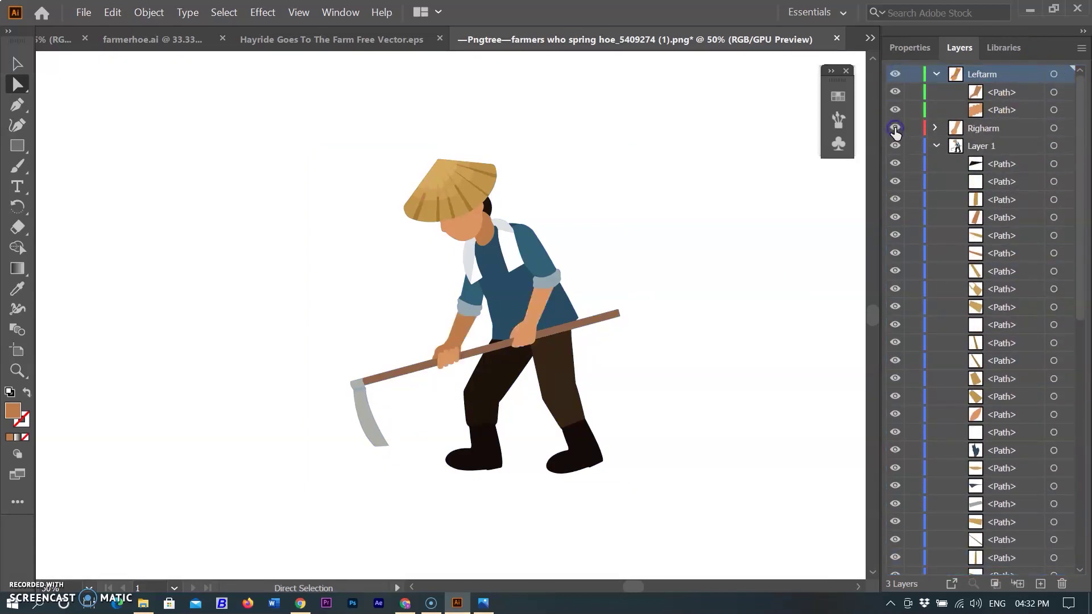
Step: Select the grey hoe blade pieces and create a new layer named Hoe above Leftarm
click(368, 428)
drag(1079, 267, 1068, 129)
click(1041, 584)
key(ctrl+z)
click(1023, 74)
click(1041, 585)
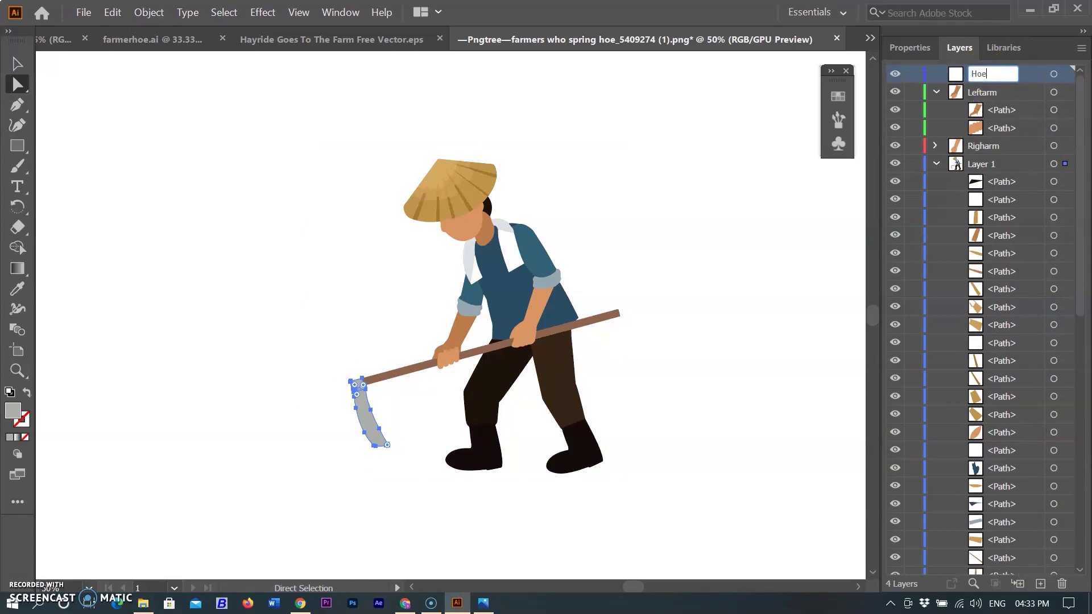
Step: Transfer the three grey hoe blade paths from Layer 1 into the Hoe layer and check by toggling its visibility
drag(1086, 202, 1081, 486)
drag(1041, 422, 998, 78)
key(ctrl+z)
drag(1078, 253, 1079, 488)
drag(1020, 135, 1006, 46)
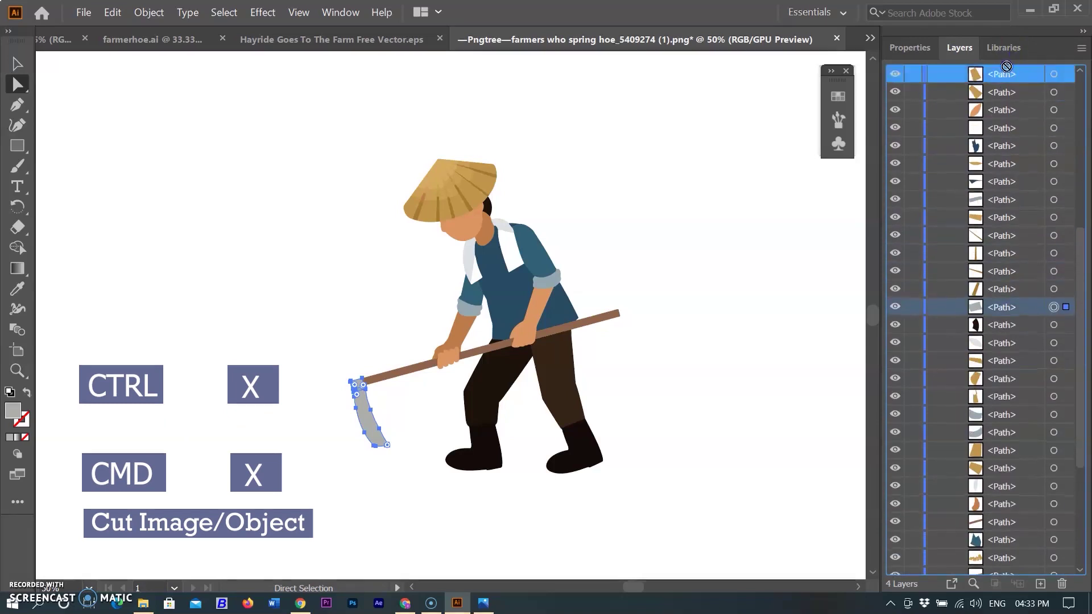
key(ctrl+x)
click(896, 74)
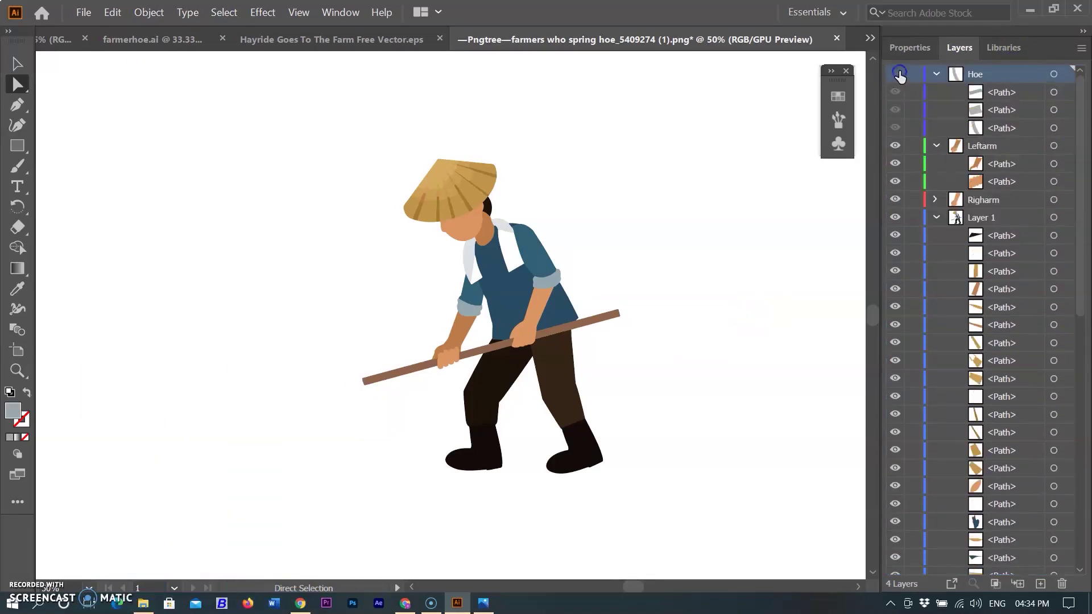
click(896, 74)
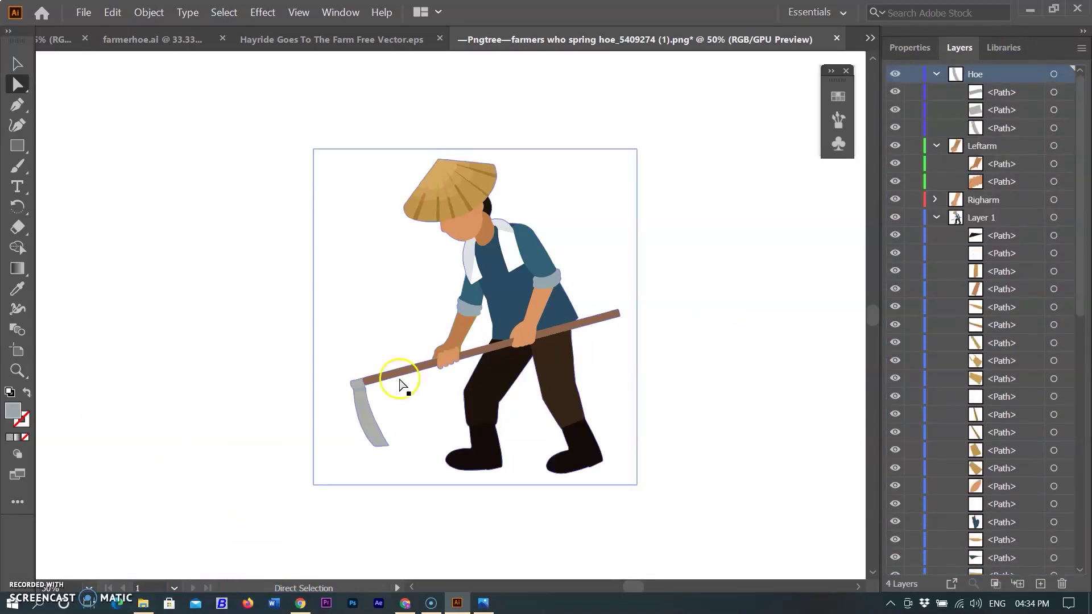
Step: Select the brown hoe handle paths in Layer 1
click(399, 373)
drag(1082, 211, 1074, 347)
key(ctrl+shift+v)
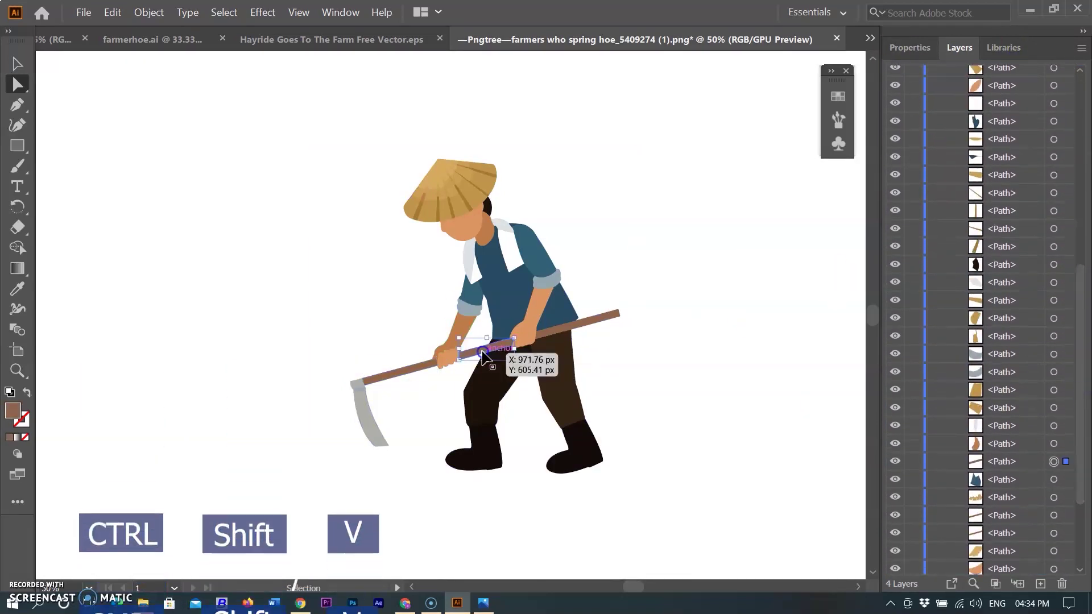
click(1034, 465)
ctrl+click(1030, 515)
ctrl+click(1027, 535)
key(ctrl+x)
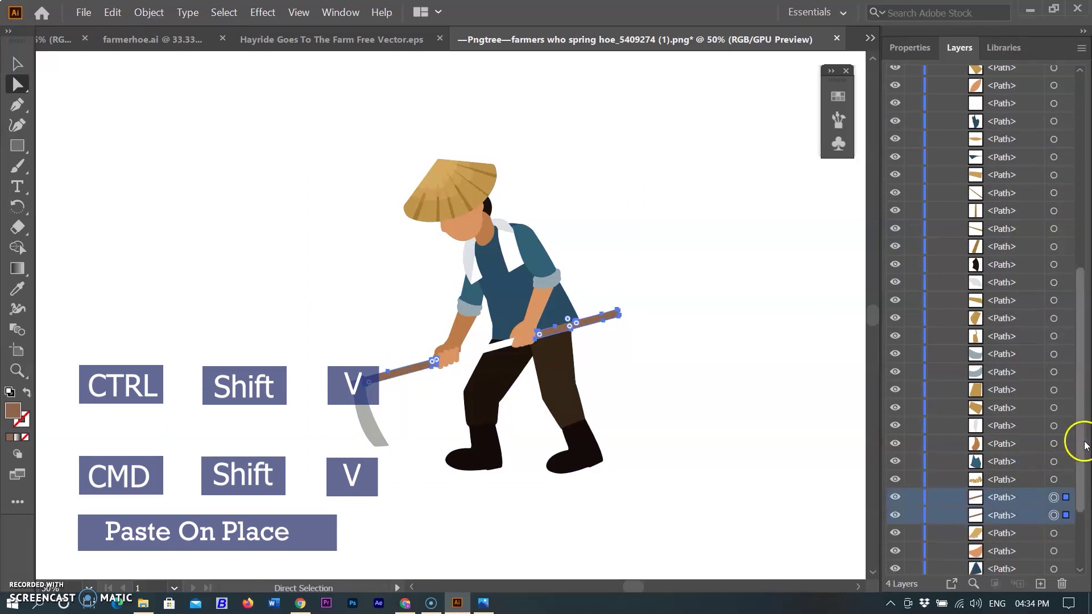
drag(1083, 445, 1083, 149)
click(996, 74)
key(ctrl+v)
key(ctrl+z)
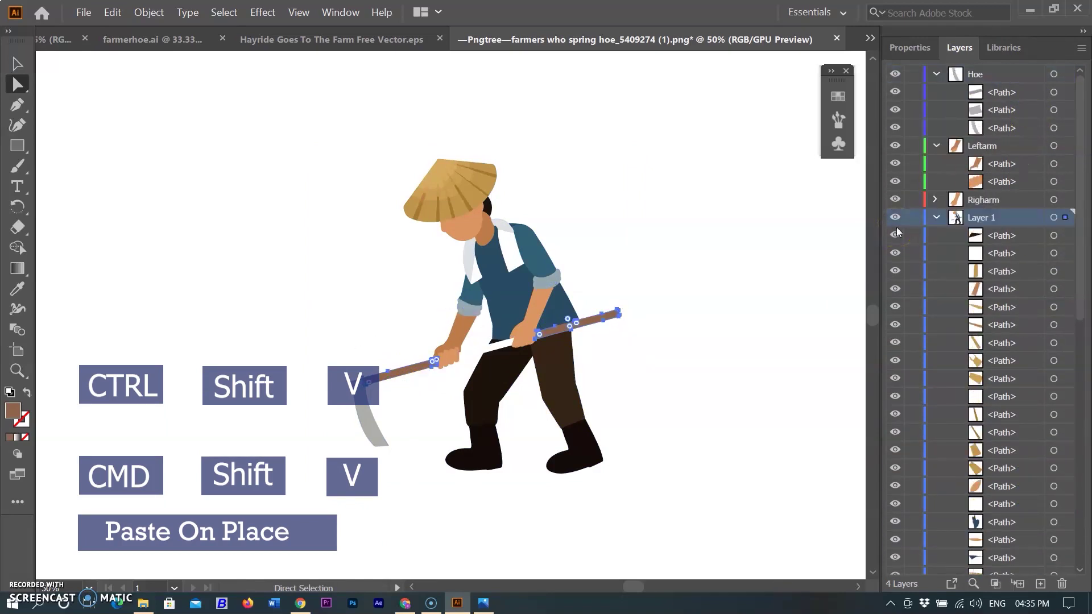
key(ctrl+z)
Step: Transfer the selected brown handle paths from Layer 1 into the Hoe layer, pasted in place, and check by toggling its visibility
key(ctrl+x)
click(981, 79)
key(ctrl+shift+v)
click(310, 351)
scroll(310, 352, up, 1)
scroll(575, 344, down, 1)
scroll(574, 344, up, 1)
click(895, 74)
click(894, 75)
Step: Move the remaining outer handle pieces from Layer 1 into the Hoe layer, keeping their position
click(455, 369)
shift+click(542, 349)
shift+click(676, 310)
drag(1082, 250, 1085, 512)
click(1030, 390)
shift+click(1030, 410)
key(ctrl+x)
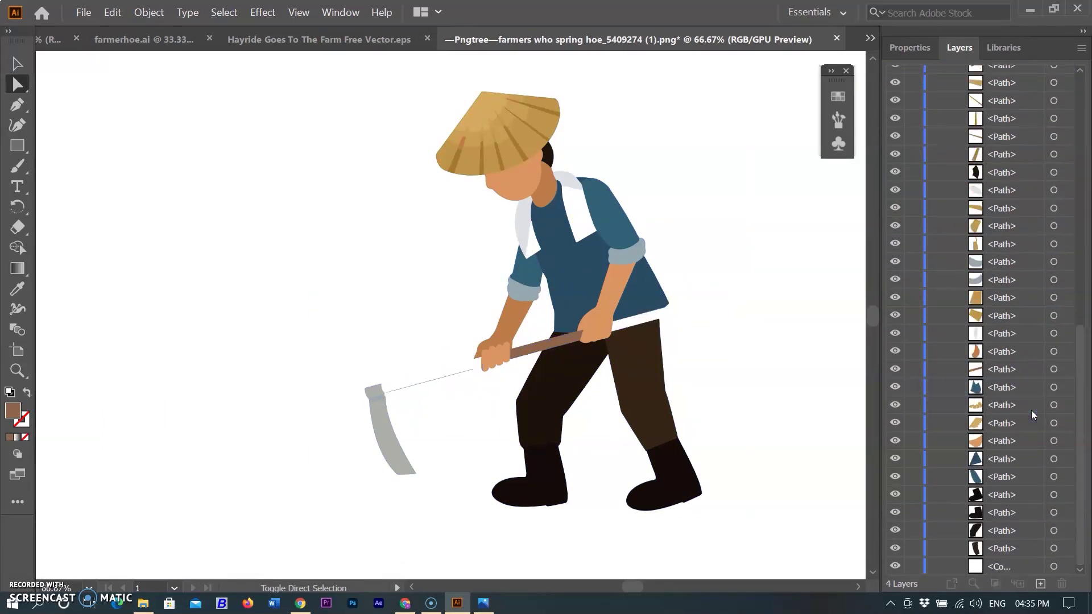
drag(1081, 393, 1081, 114)
click(1003, 75)
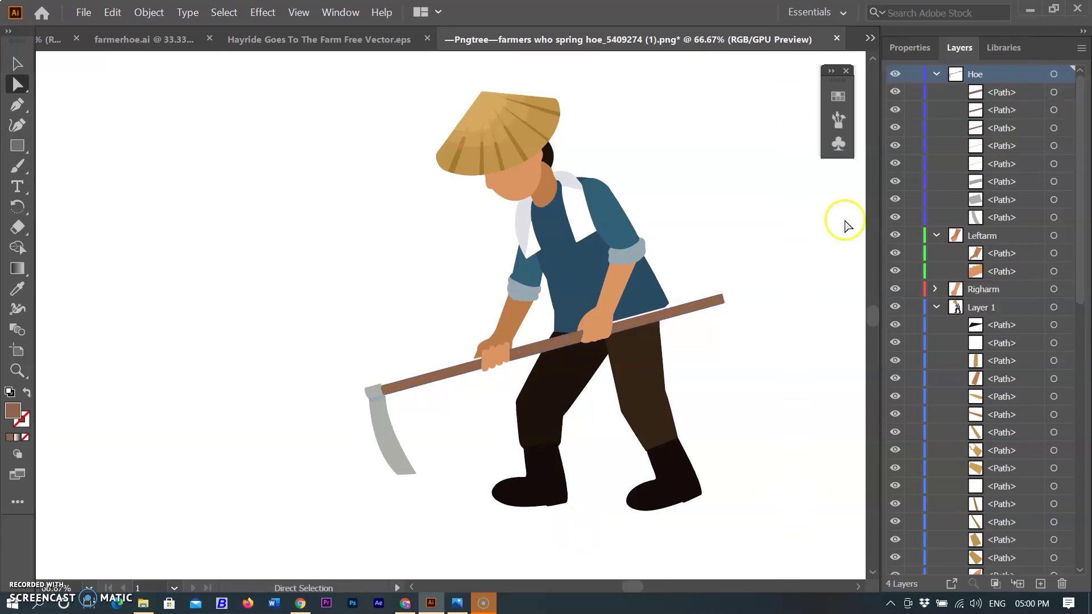
Step: Hide and show the Hoe layer to check which handle pieces are still on Layer 1
click(896, 74)
click(895, 74)
click(895, 74)
click(897, 75)
click(896, 75)
Step: Move the middle handle piece between the farmer's hands from Layer 1 into the Hoe layer
click(549, 346)
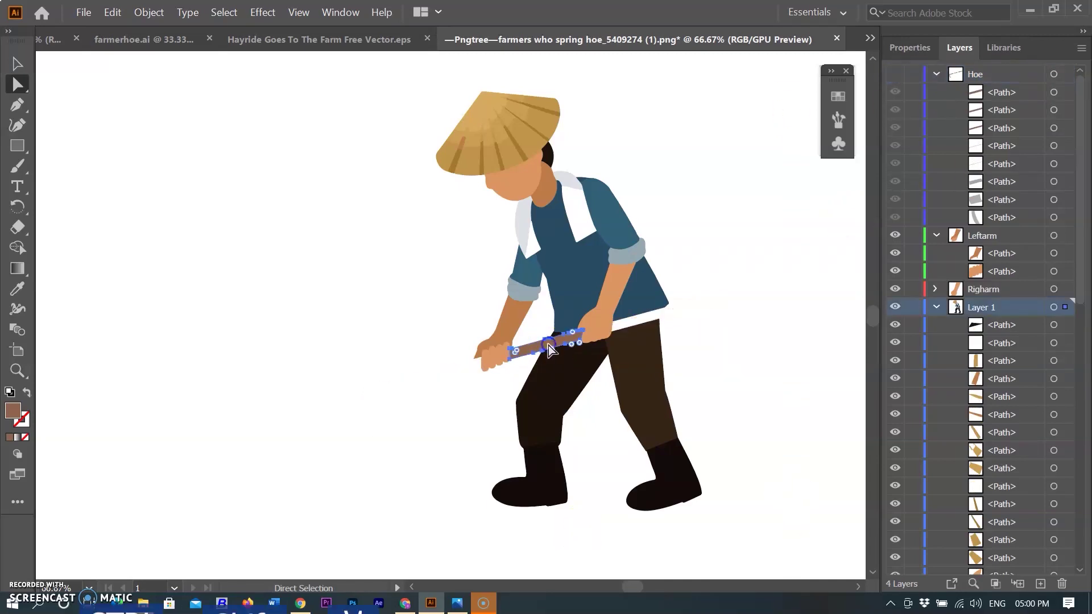
click(895, 75)
drag(1079, 122, 1080, 387)
scroll(1052, 393, up, 1)
click(1023, 425)
click(1003, 48)
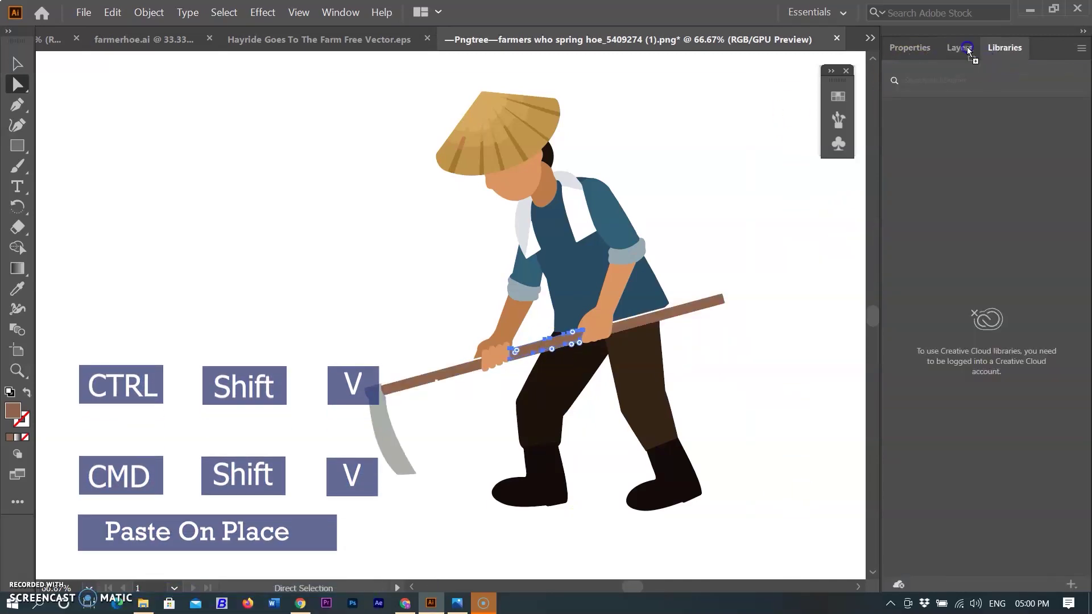
click(968, 50)
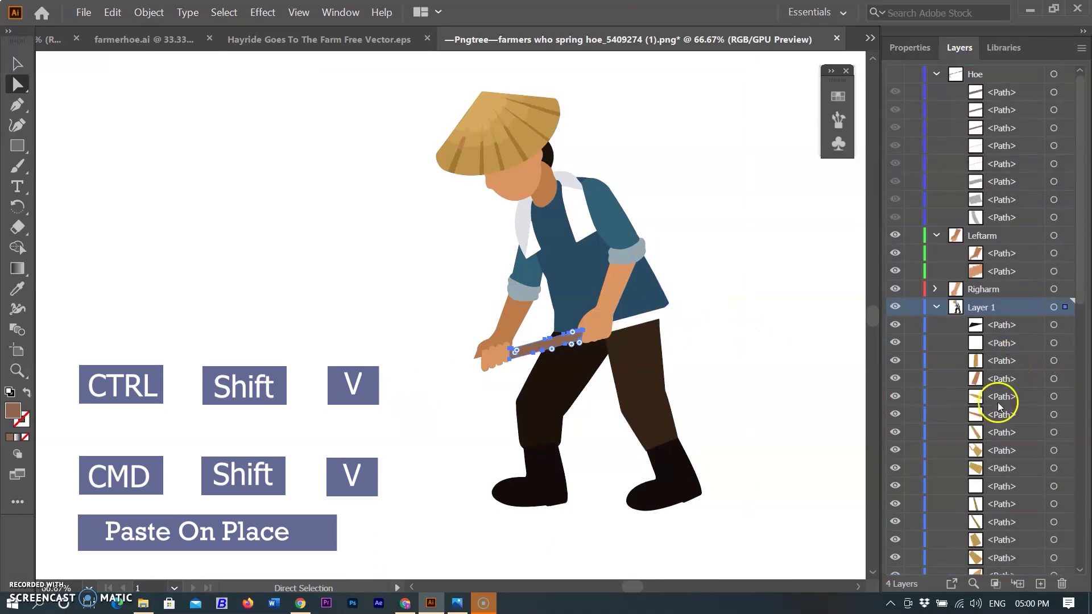
scroll(999, 407, down, 10)
drag(1055, 496, 985, 77)
click(444, 315)
Step: Hide and show the Hoe, Leftarm and Righarm layers in turn to check that the parts are separated
click(896, 74)
click(896, 74)
click(896, 74)
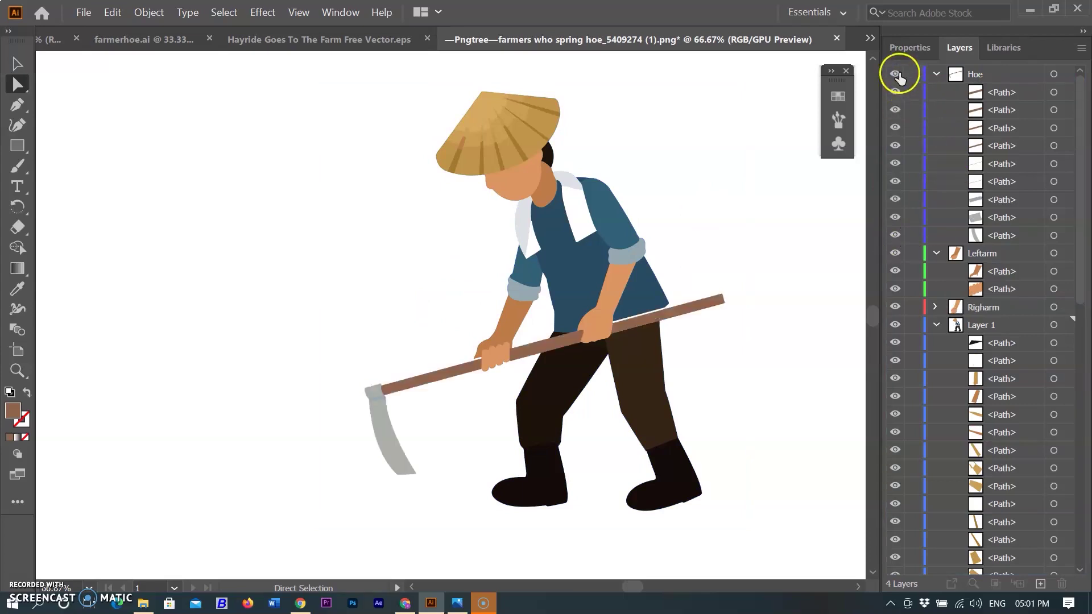
click(896, 74)
click(895, 254)
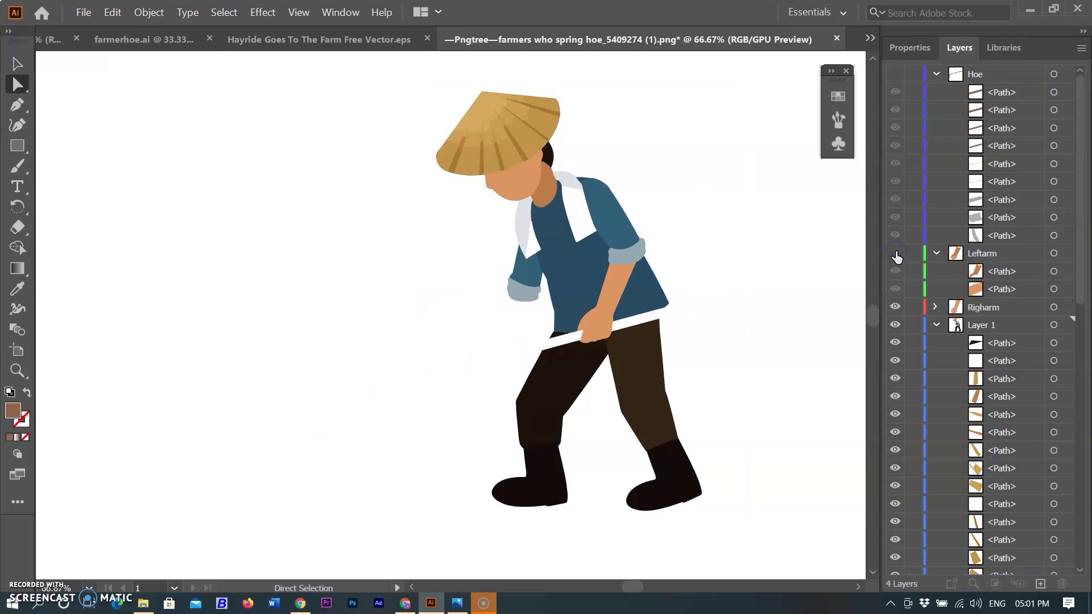
click(896, 308)
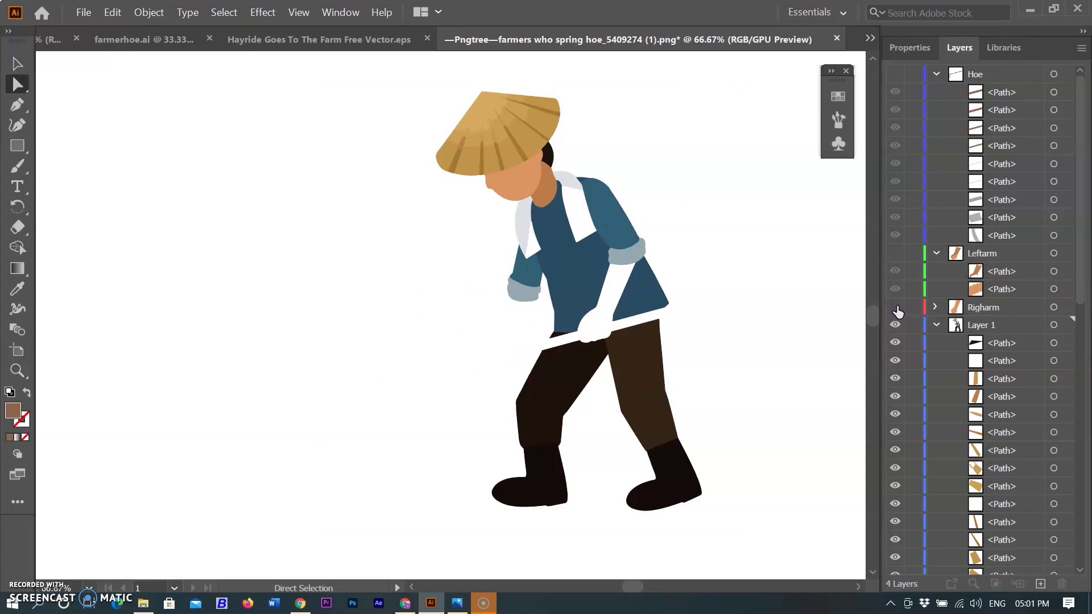
click(896, 308)
click(896, 75)
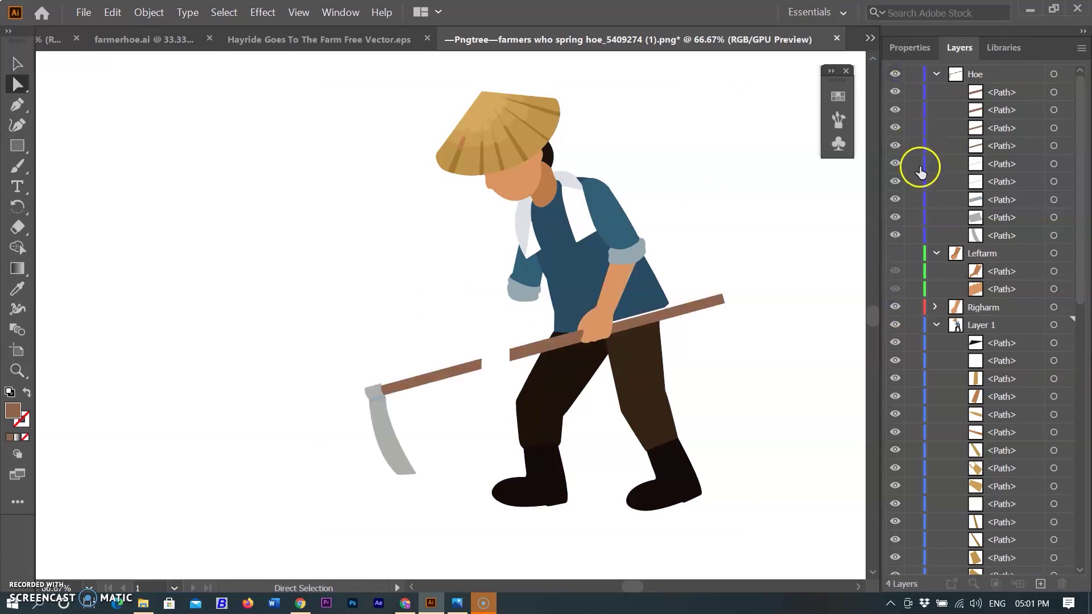
click(896, 254)
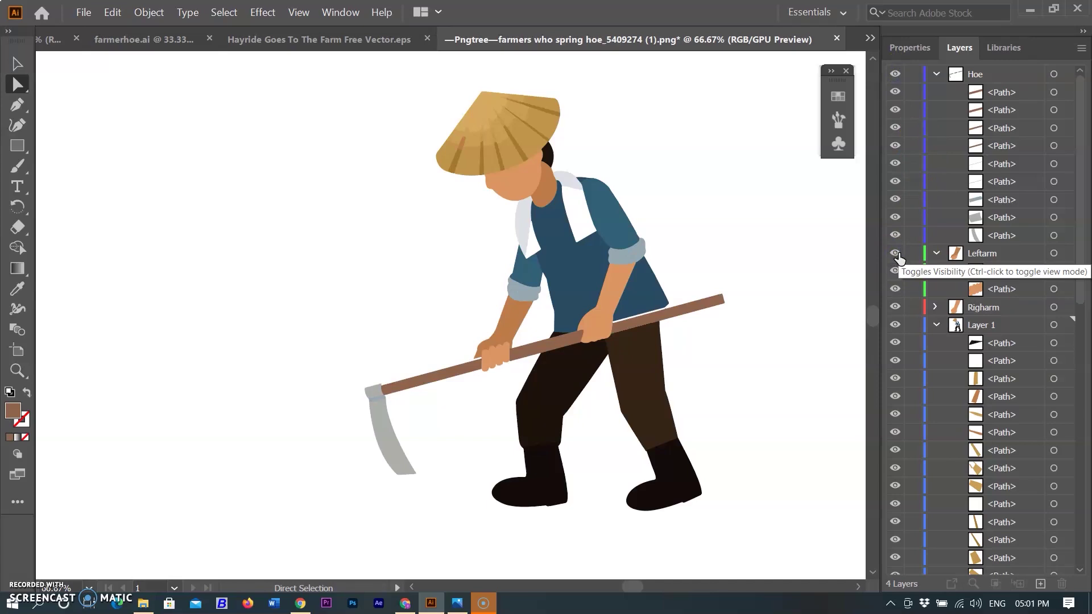
Step: In the Untitled-1 farm scene, set the fill of the farmer's white background compound path to None
scroll(453, 290, down, 3)
scroll(477, 284, up, 1)
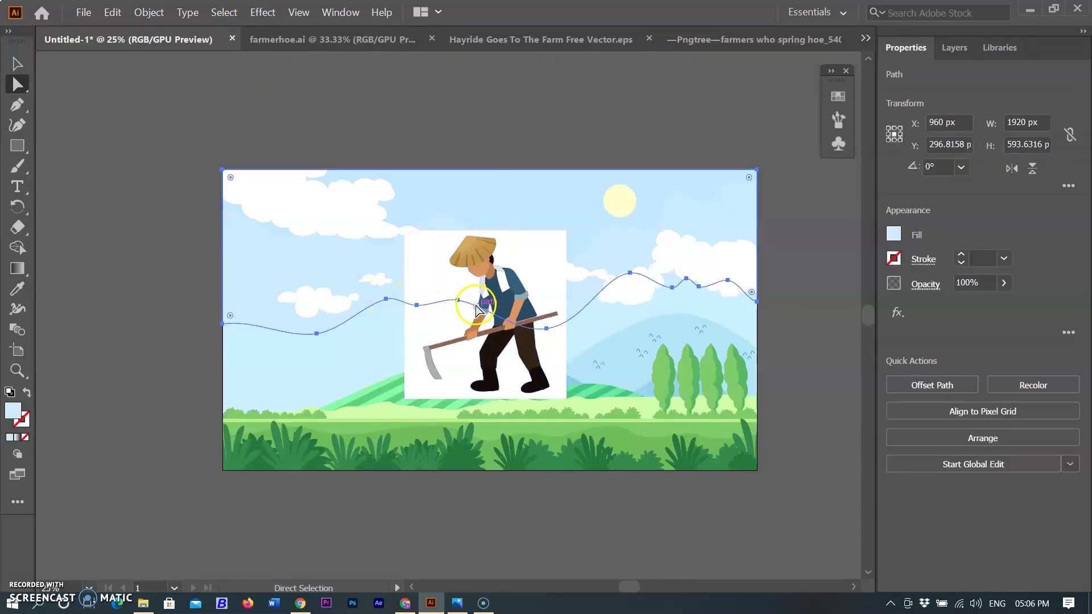
click(433, 280)
click(893, 233)
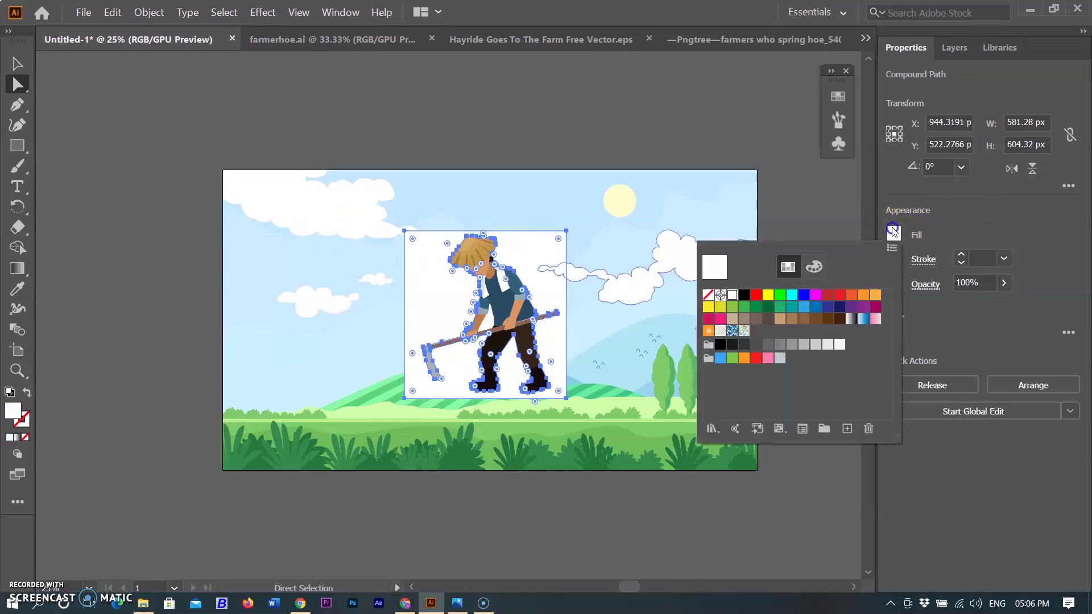
click(707, 294)
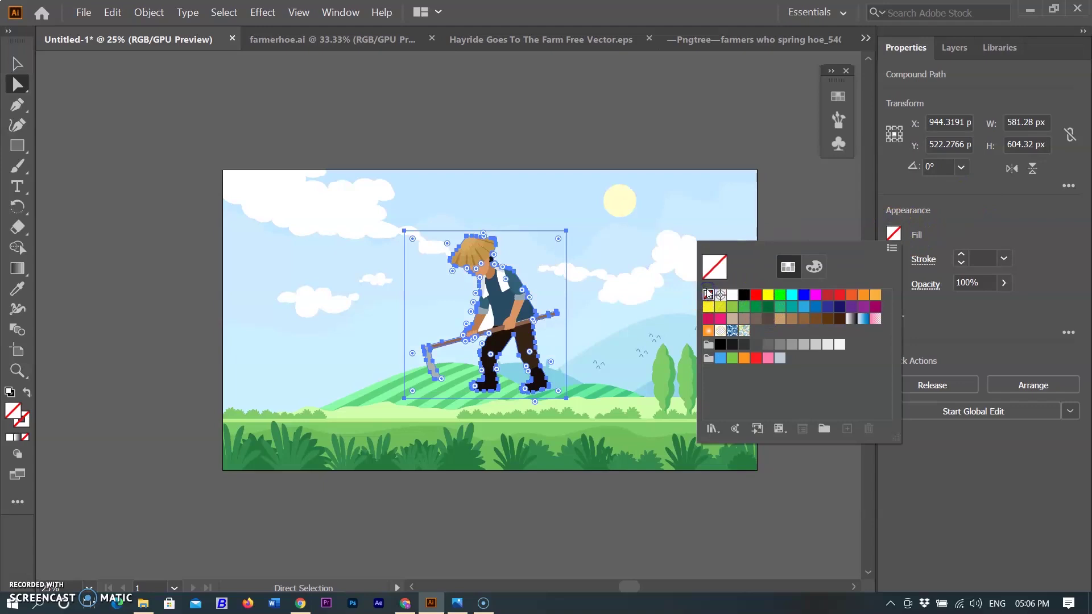
click(523, 259)
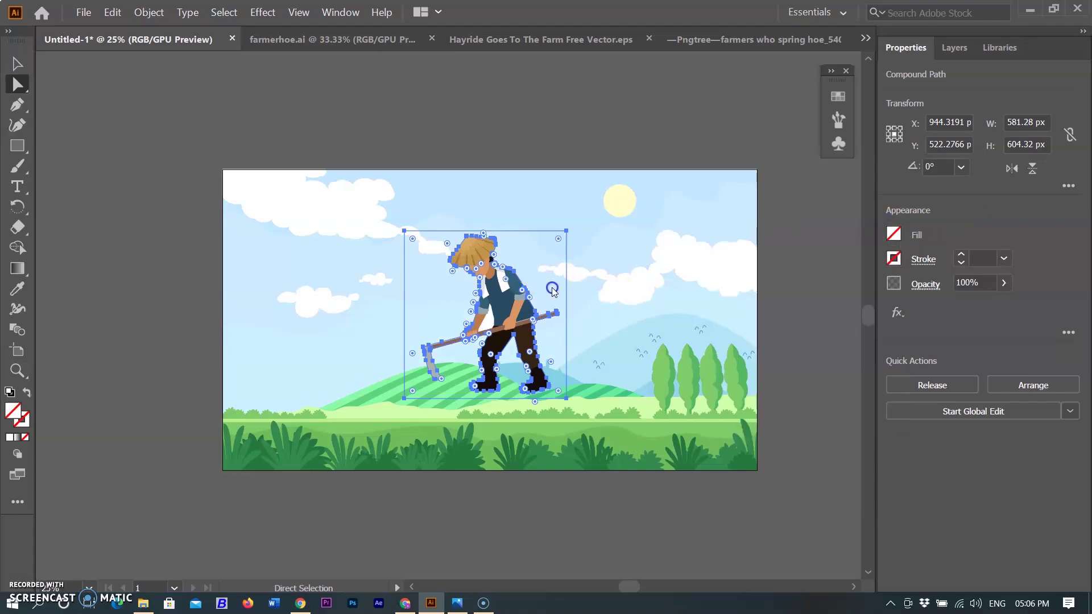
click(435, 287)
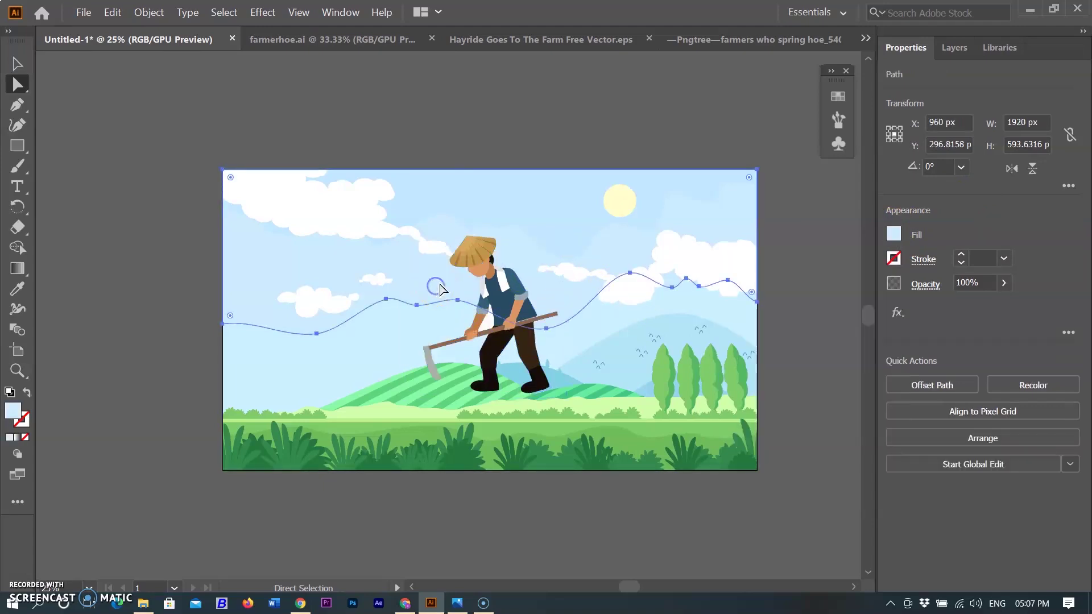
Step: Move the farmer group onto the grass in front of the trees on the right of the artboard and scale it down
key(v)
click(480, 261)
click(552, 280)
drag(504, 292, 665, 347)
drag(725, 288, 692, 322)
Step: Examine the farmer group's contents in the layer stack of the farm scene, and deselect it
click(961, 49)
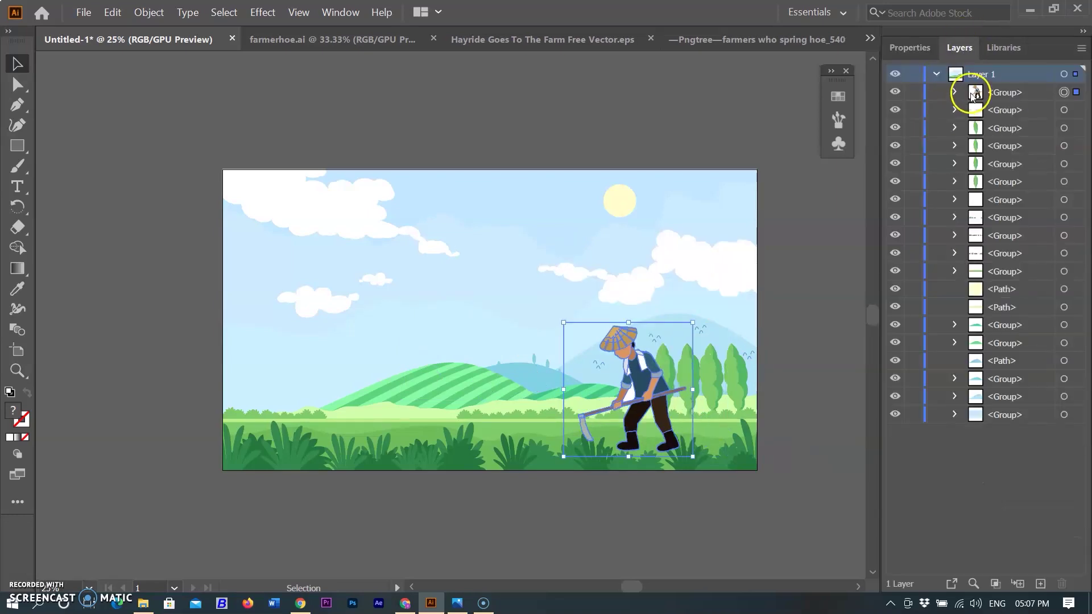
click(955, 93)
click(955, 92)
click(816, 375)
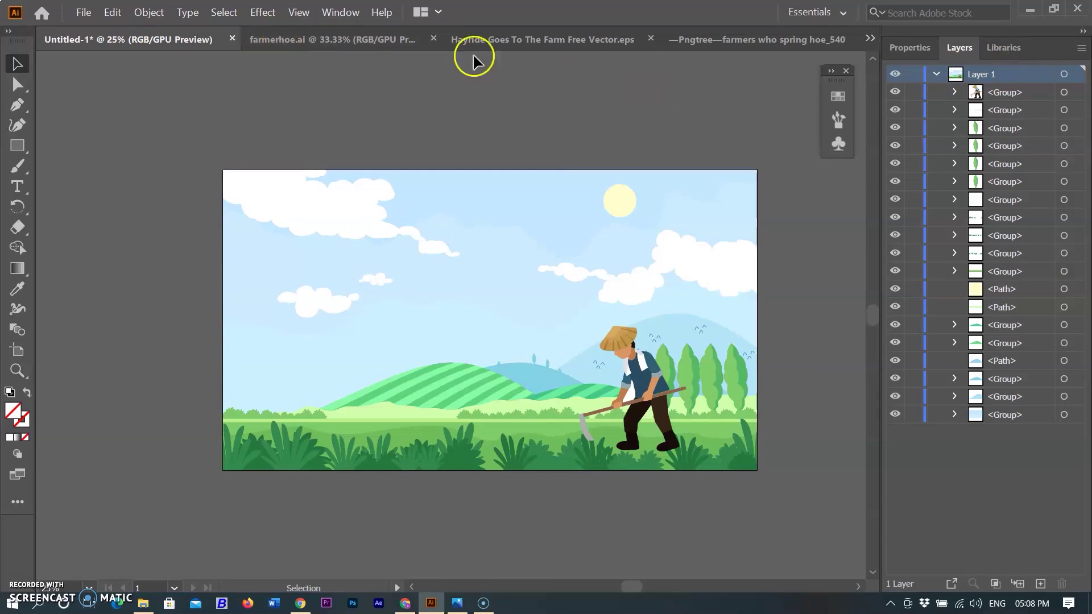
Step: Switch to the farmerhoe.ai document, expand the leftarm layer and toggle its visibility to examine its parts
click(292, 37)
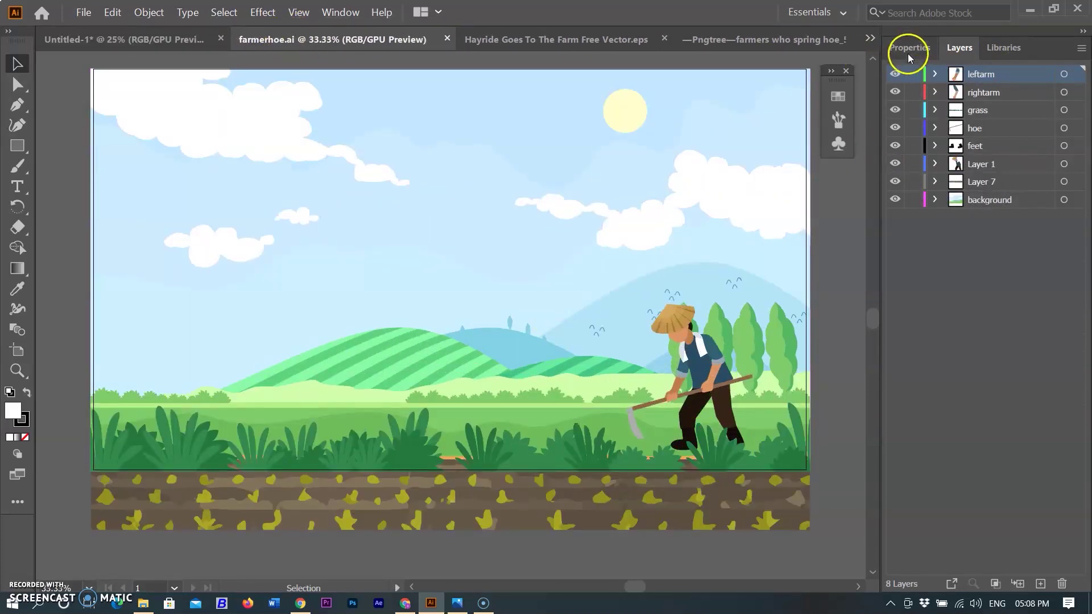
click(935, 75)
click(895, 75)
click(894, 74)
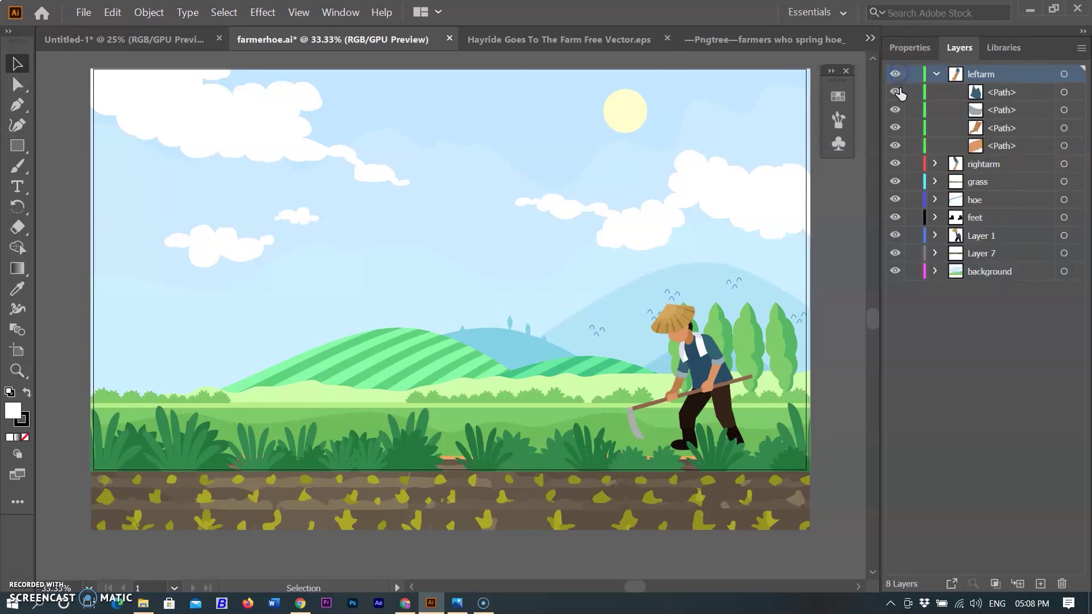
click(896, 75)
Step: Hide and show the rightarm, grass and hoe layers in farmerhoe.ai to see what each contains
click(894, 165)
click(895, 165)
click(896, 165)
click(898, 181)
click(896, 164)
click(896, 163)
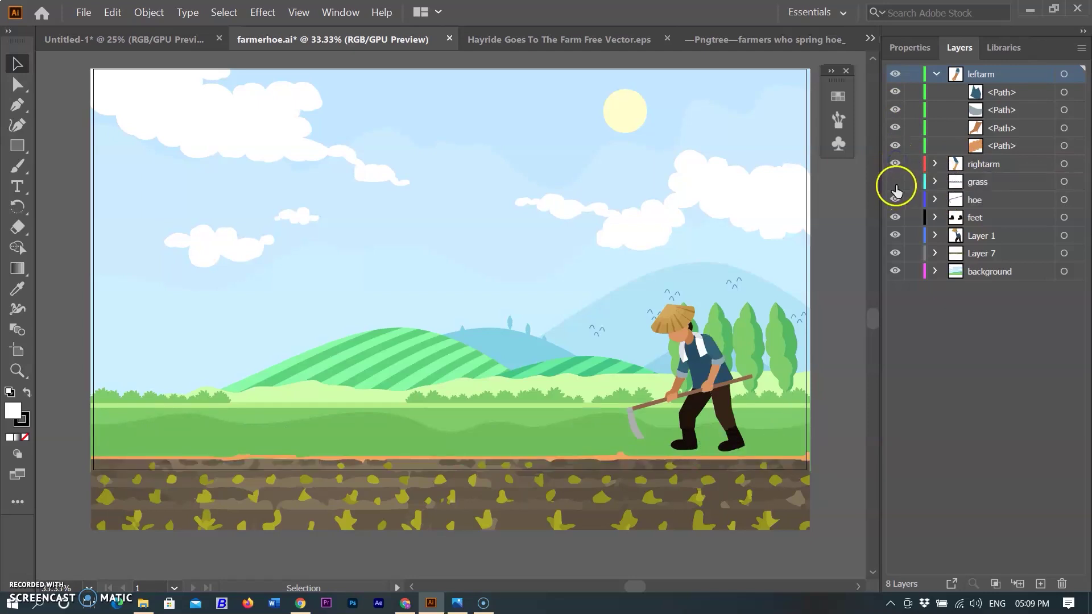
click(896, 183)
click(897, 200)
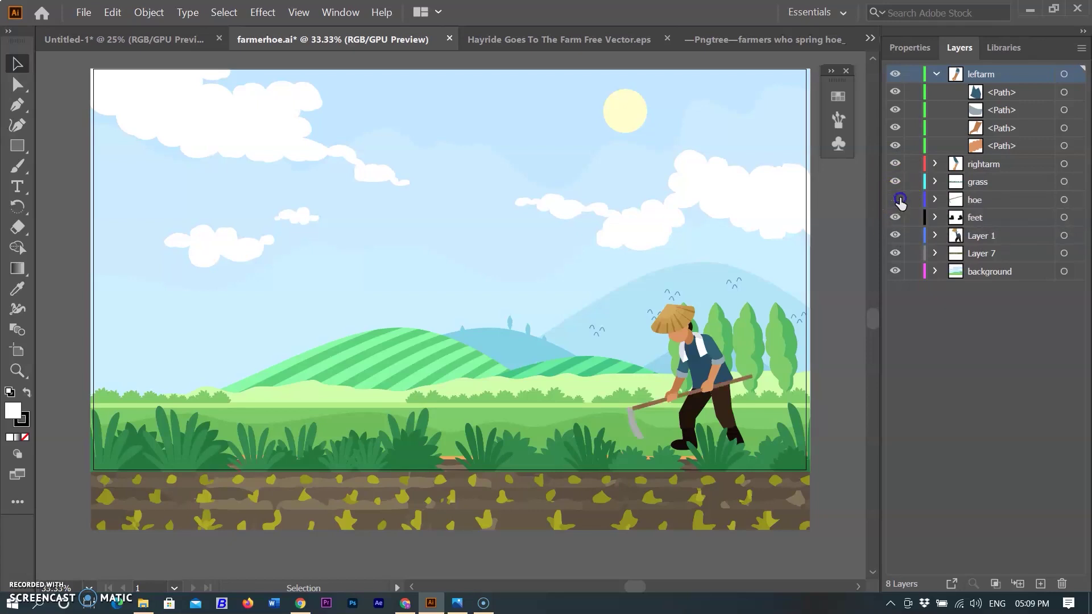
Step: Examine the farmer up close while toggling the leftarm, rightarm, grass and hoe layers one after another
scroll(785, 239, up, 4)
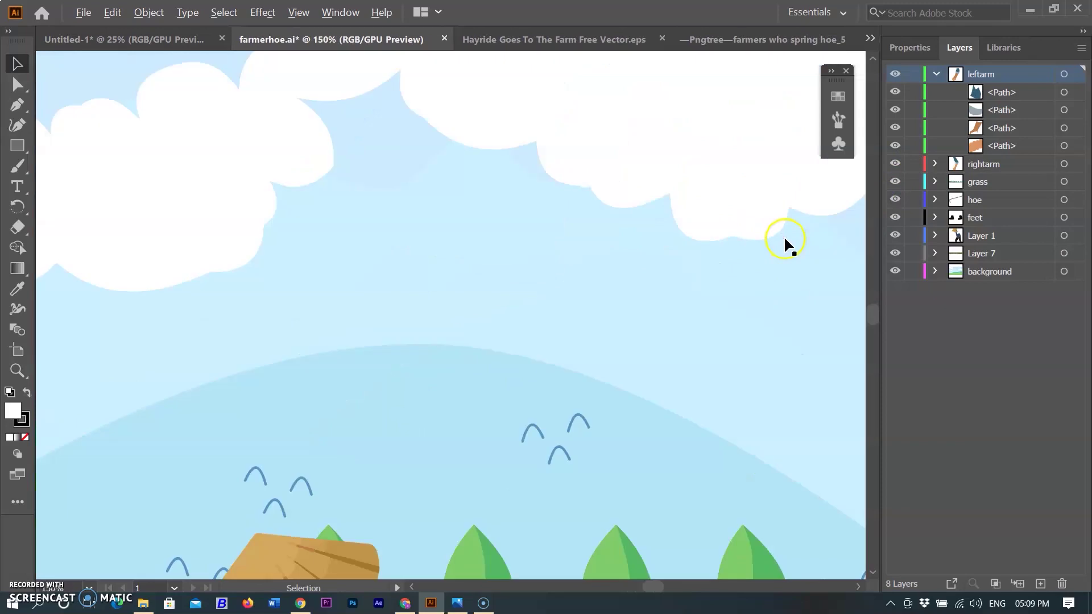
drag(875, 315, 874, 343)
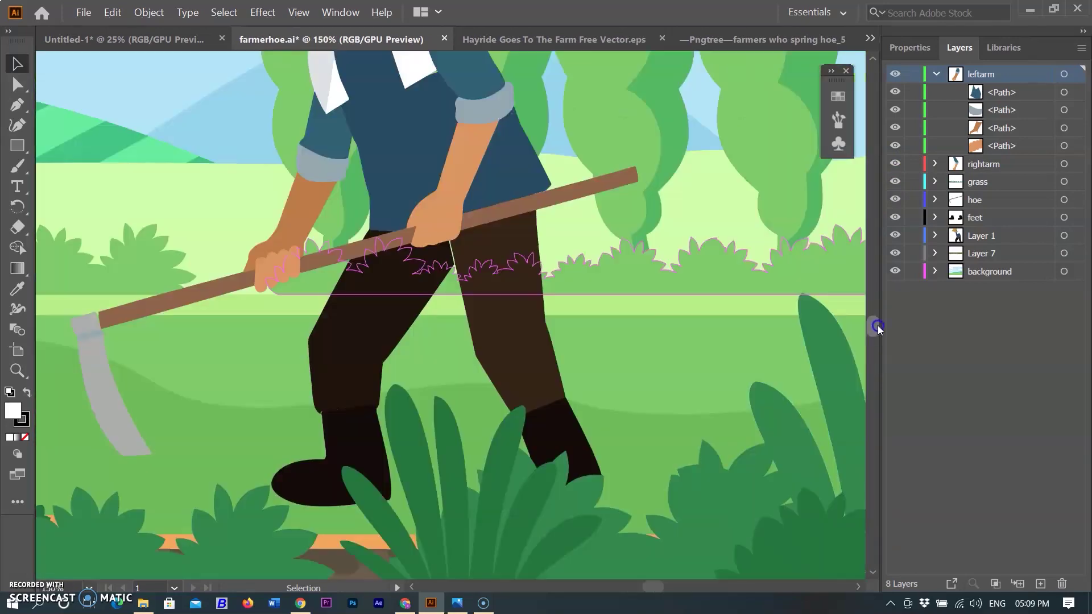
scroll(708, 270, down, 2)
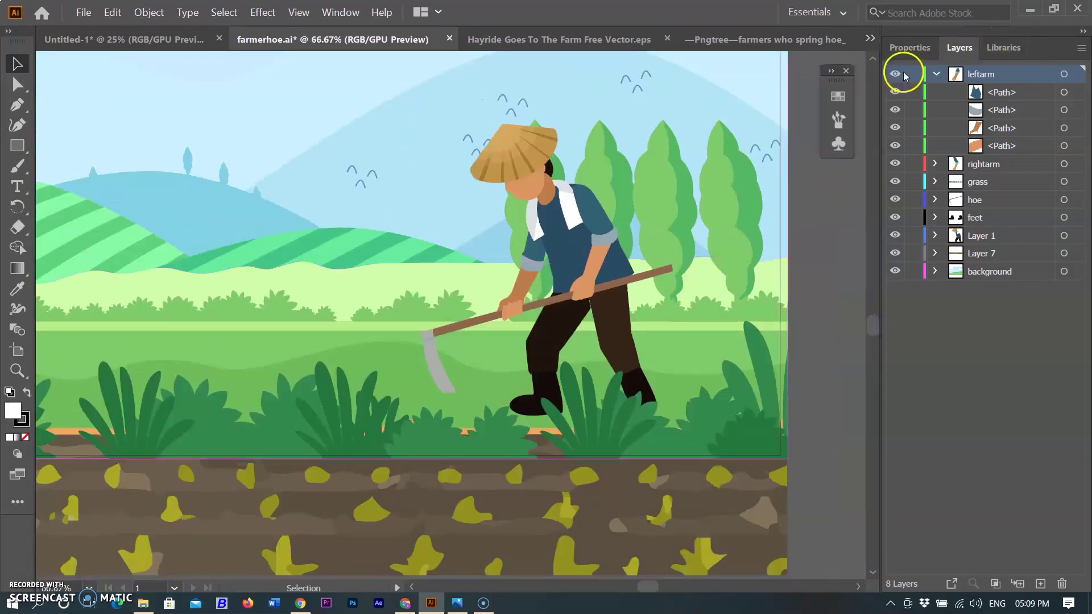
drag(897, 76, 897, 108)
click(895, 164)
click(895, 164)
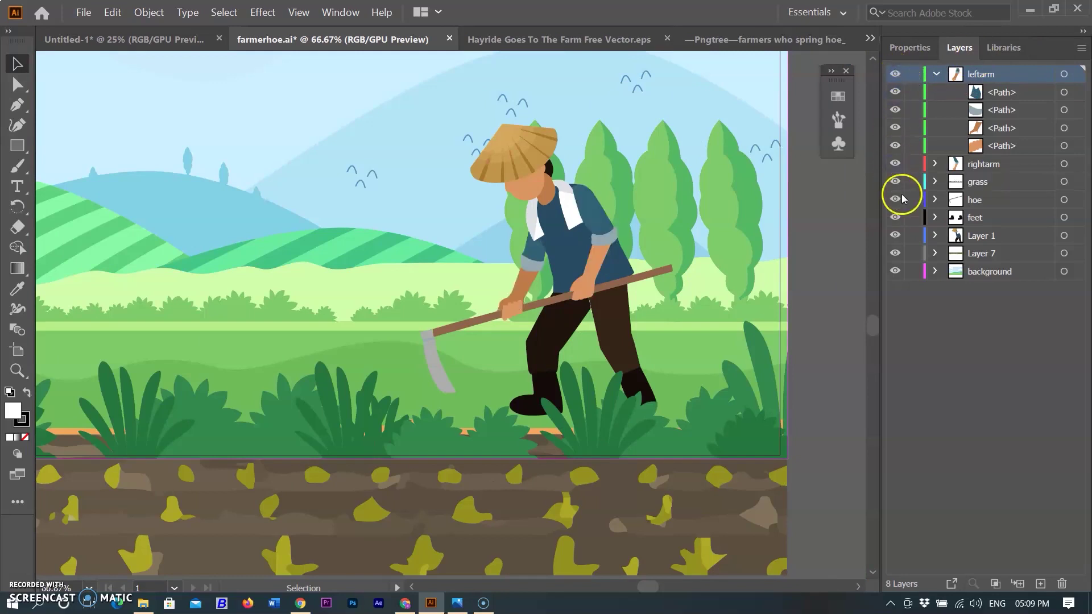
click(896, 182)
click(895, 183)
click(896, 199)
click(896, 199)
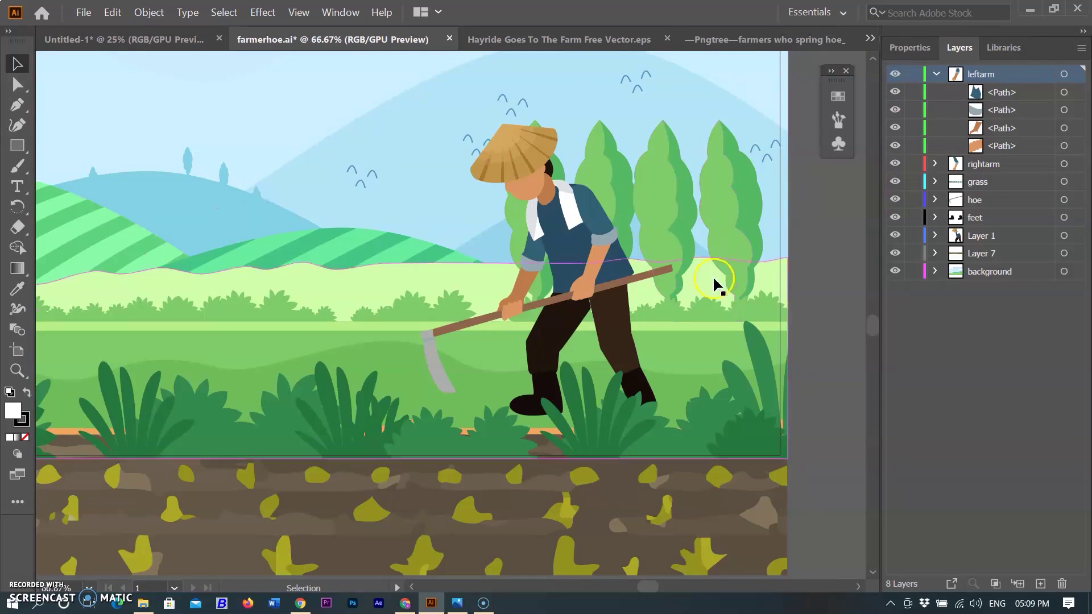
Step: Try to save the scene as farmerhoe.ai in Adobe Illustrator (*.AI) format in the goldstopmotion folder
scroll(709, 284, down, 3)
scroll(711, 284, down, 1)
scroll(704, 170, up, 1)
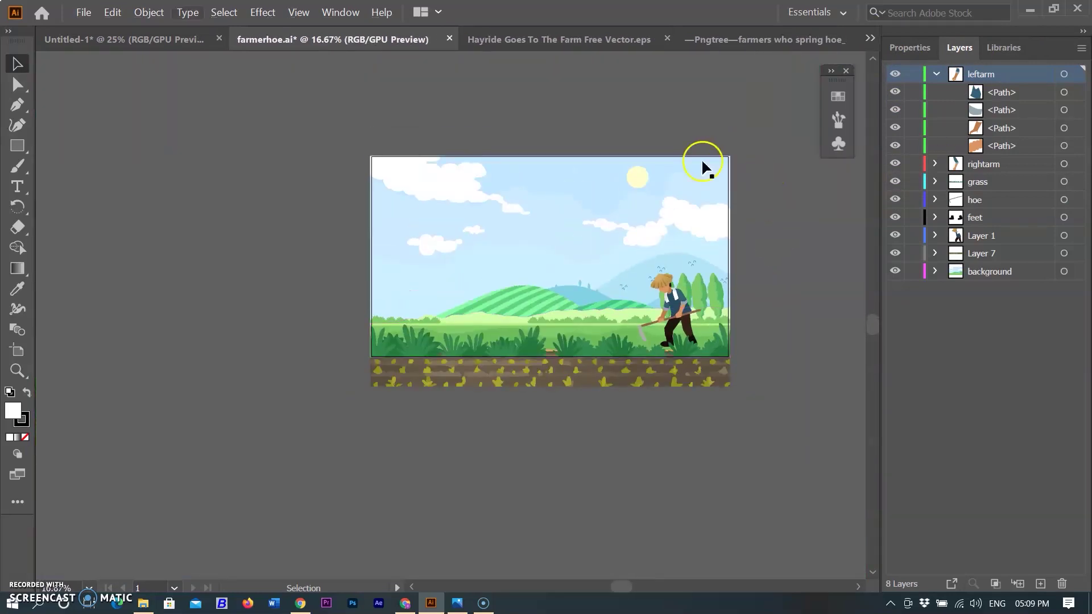
click(83, 12)
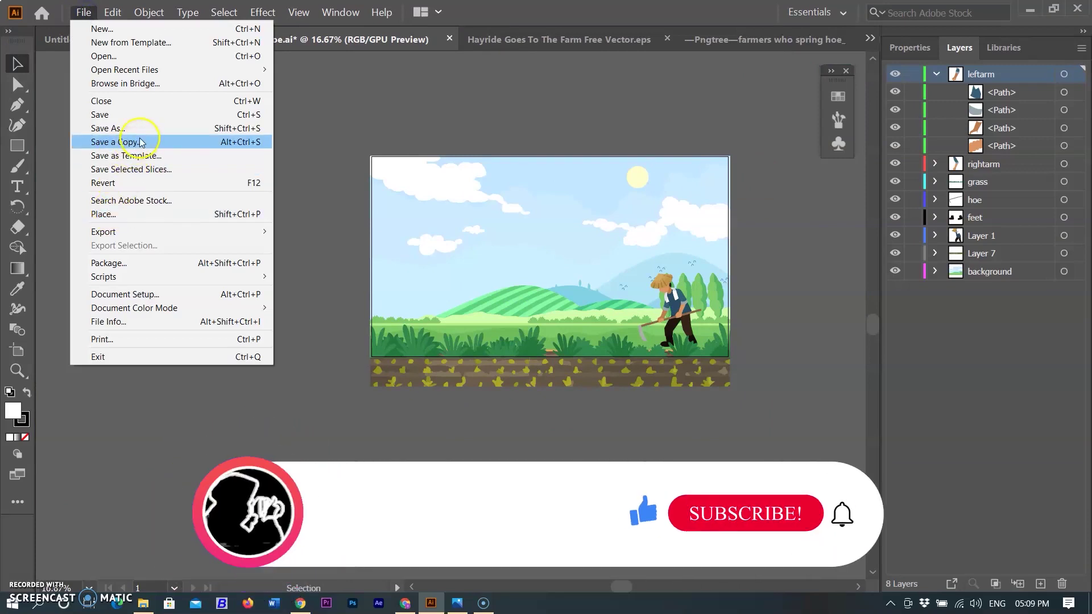
click(142, 131)
click(284, 347)
click(279, 361)
click(500, 452)
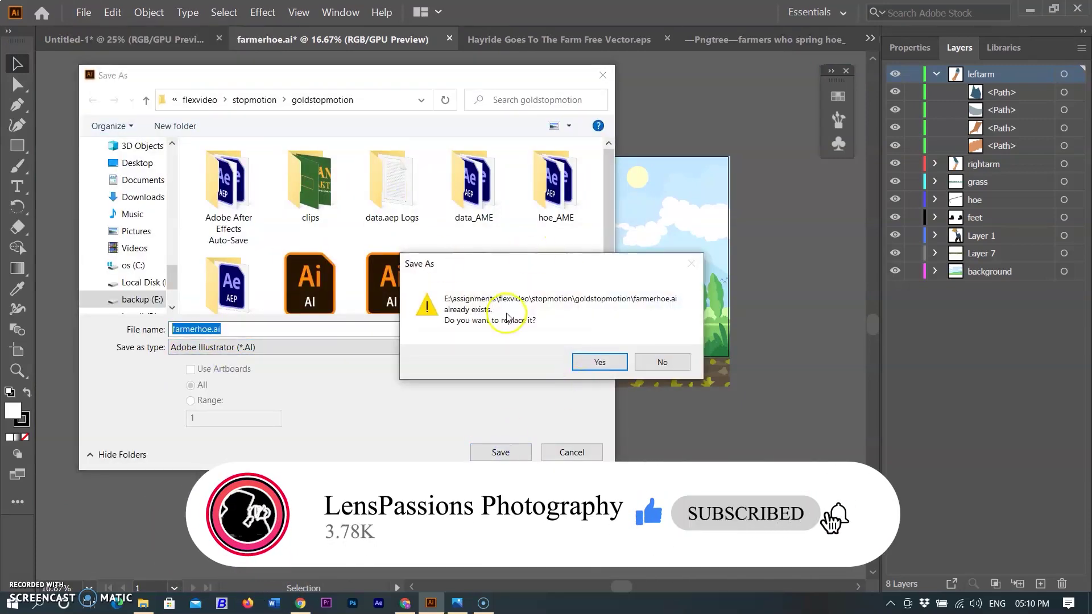
click(574, 360)
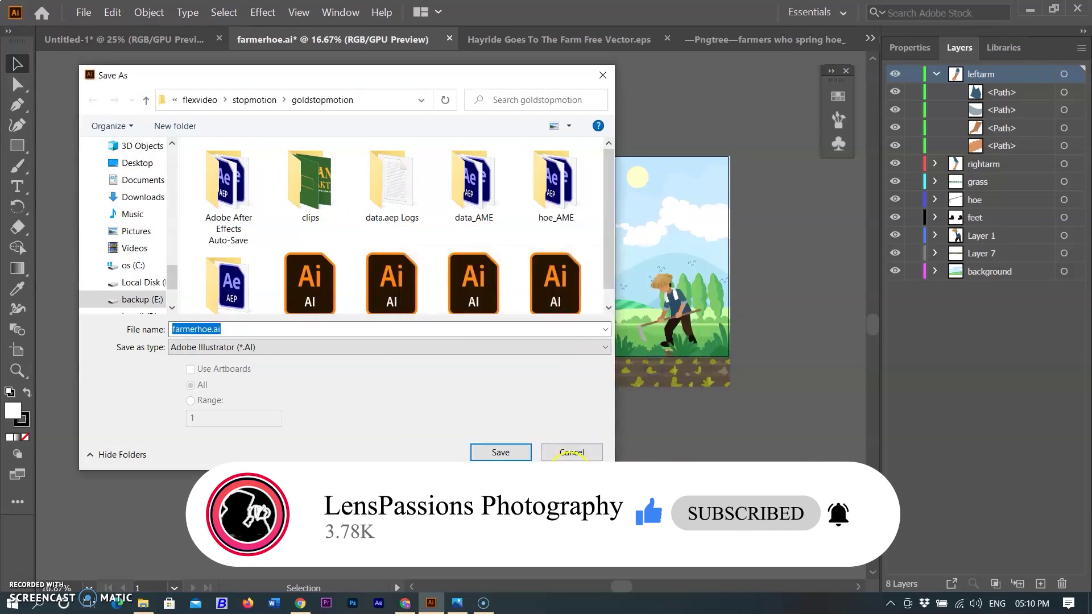
Step: Close Illustrator without saving the changes to the farmerhoe.ai document
click(1078, 8)
click(632, 326)
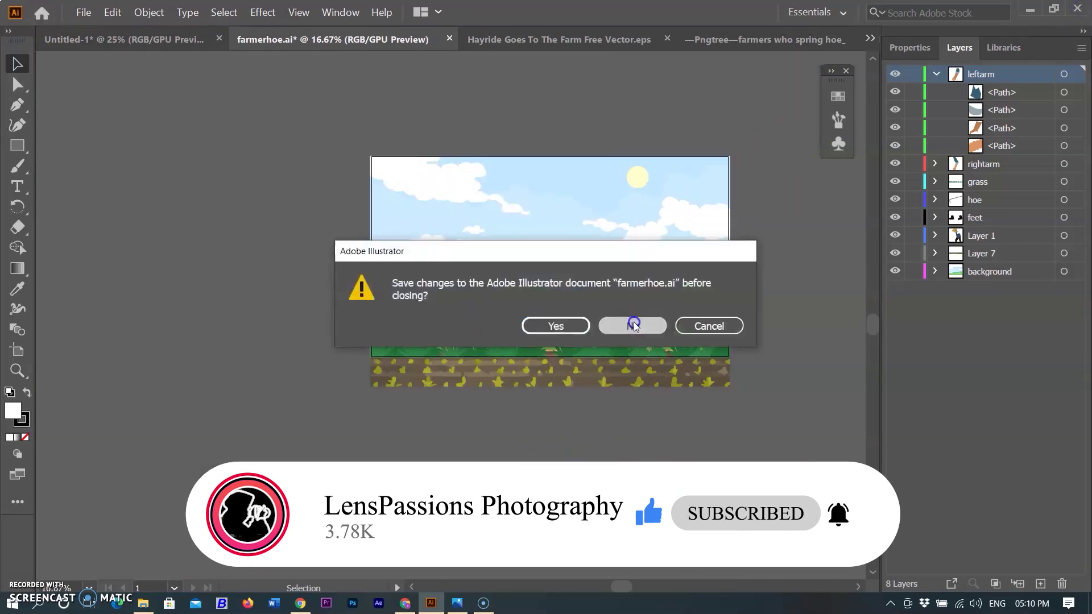
click(633, 325)
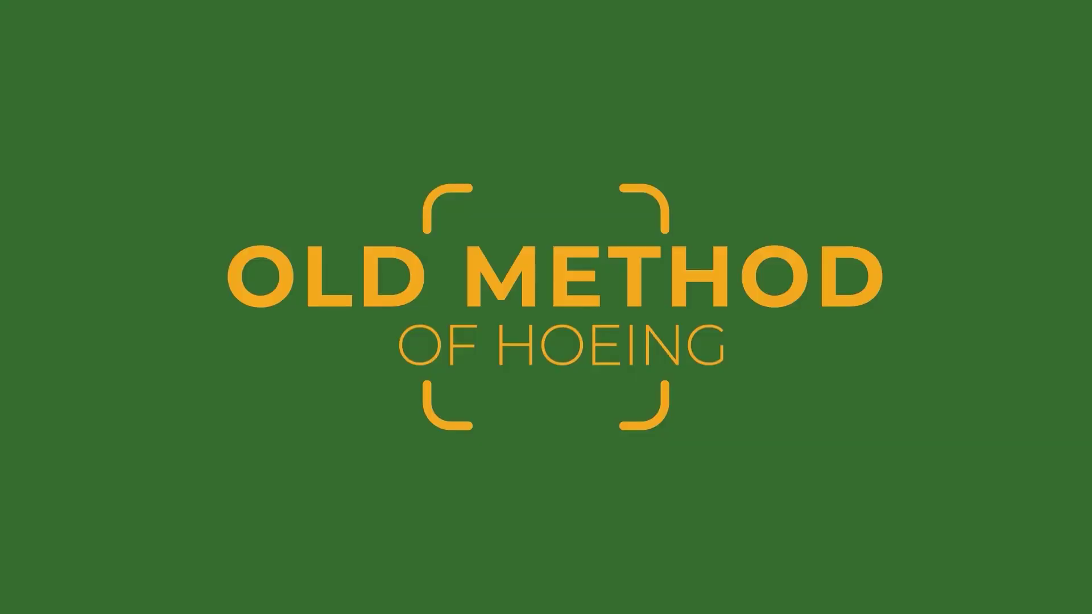